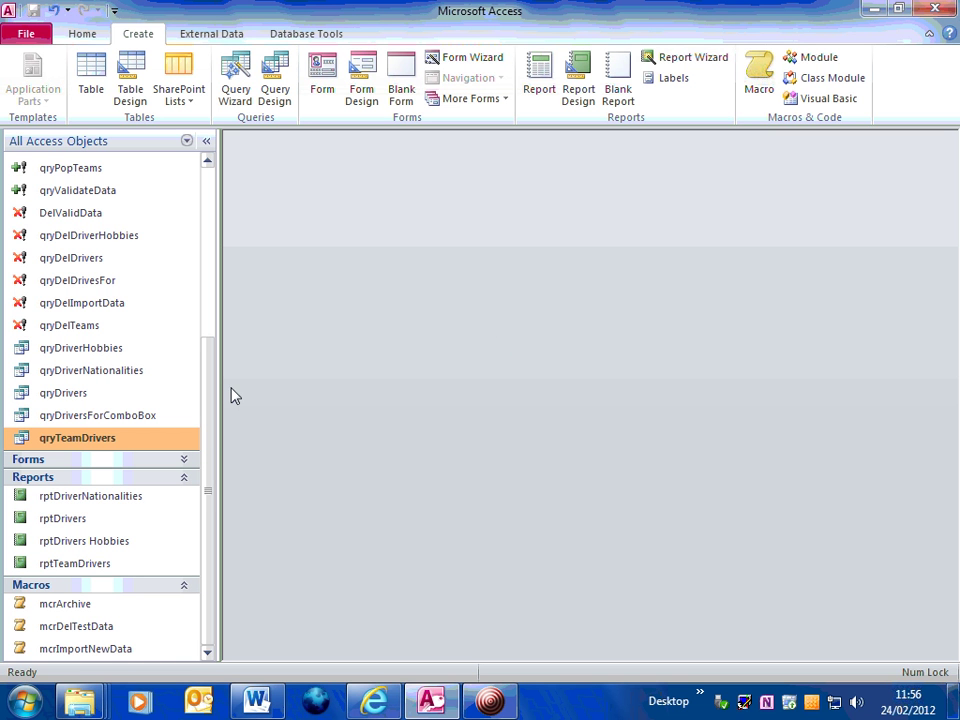
# Step: Start a new query in design view containing the Drivers, Driver Hobbies and Hobbies tables
pyautogui.moveTo(210, 440); pyautogui.dragTo(206, 216)
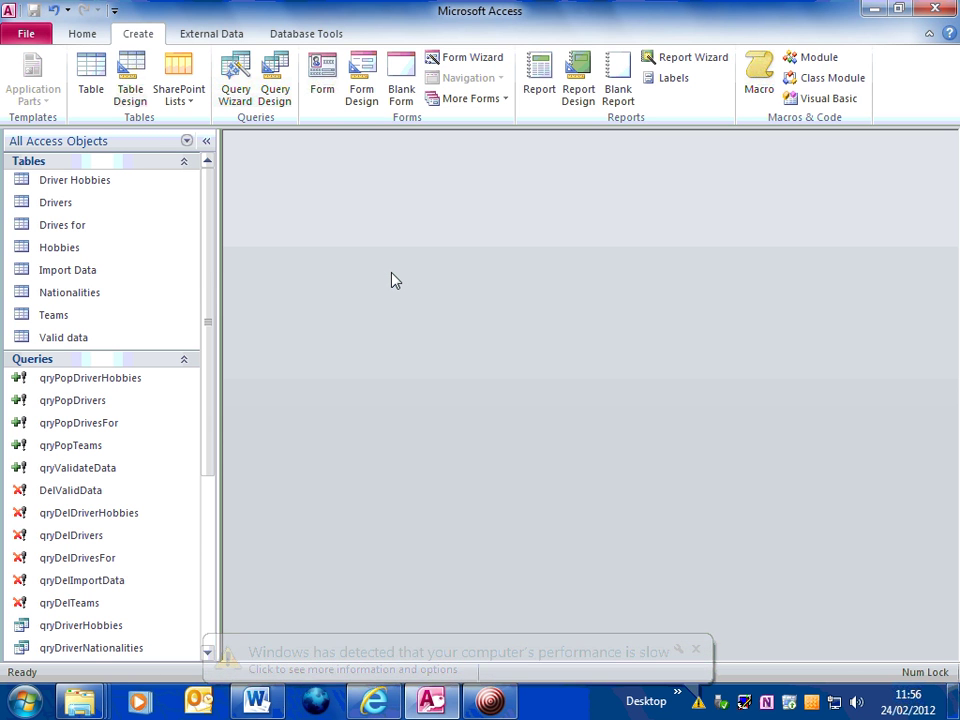
pyautogui.click(78, 33)
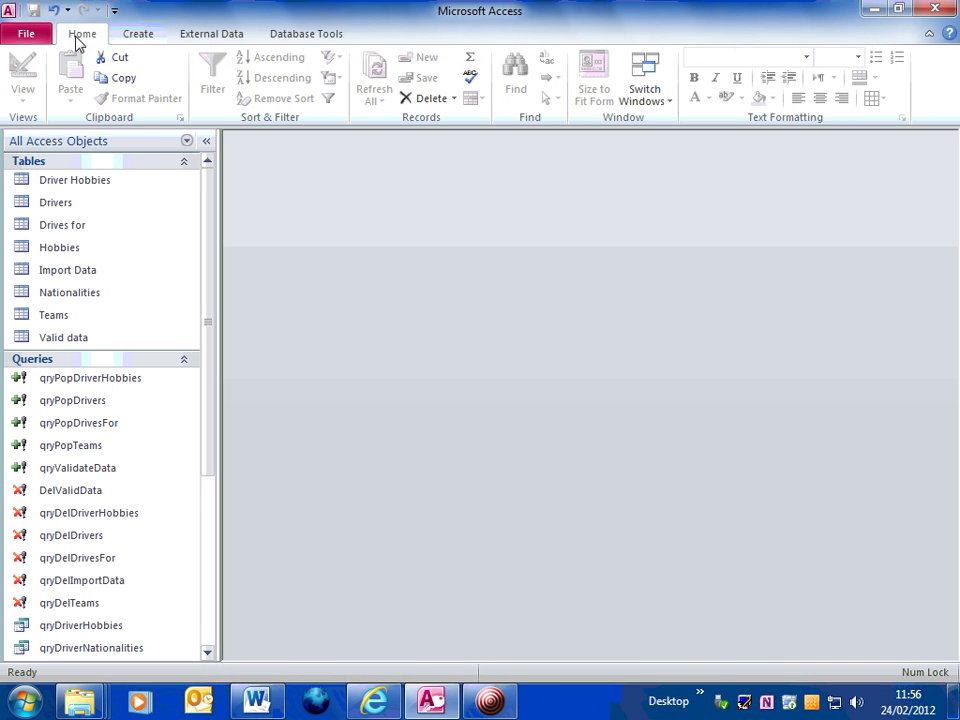
pyautogui.click(142, 36)
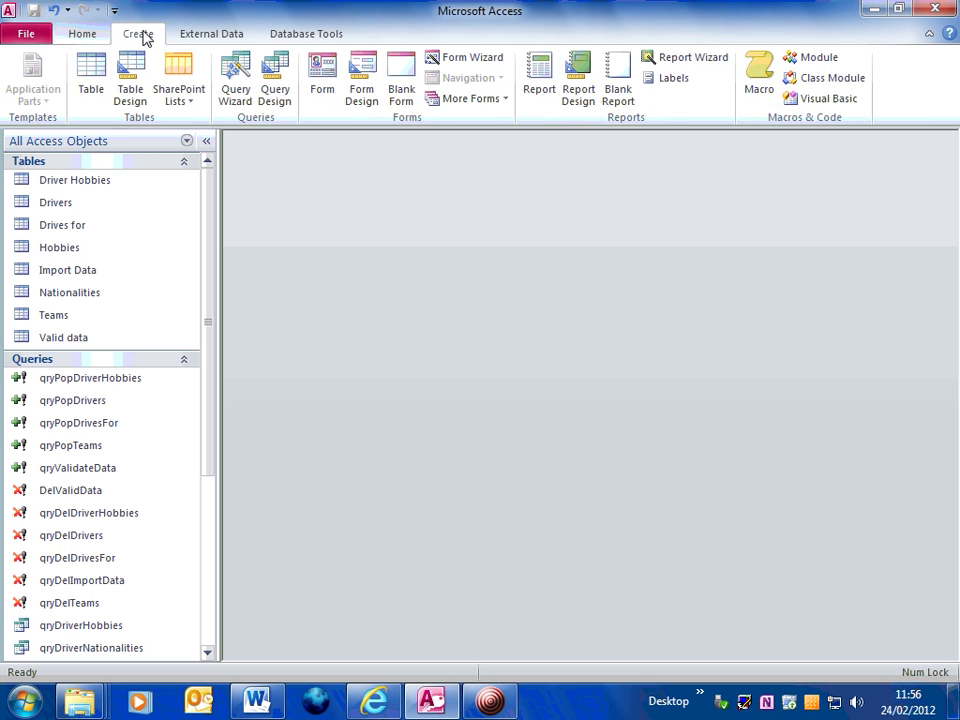
pyautogui.click(275, 85)
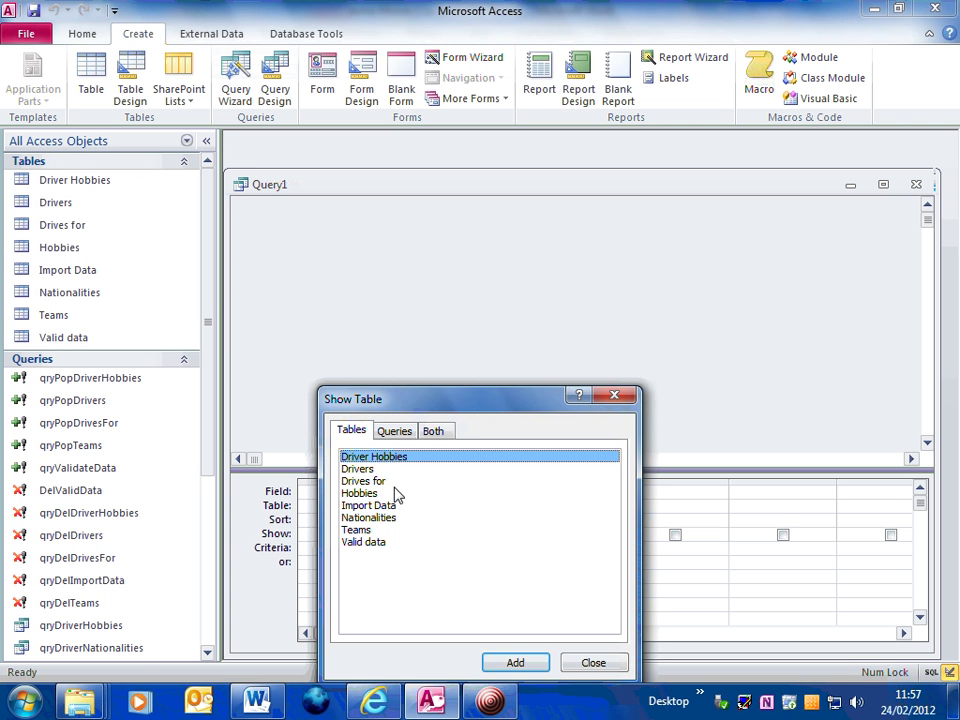
pyautogui.click(356, 470)
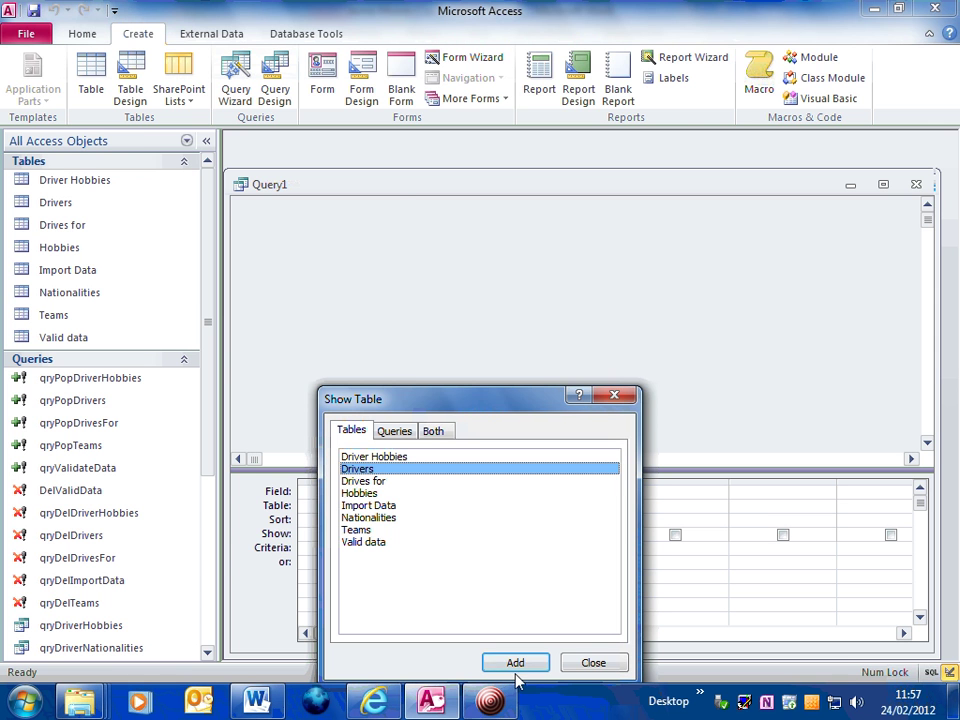
pyautogui.click(515, 662)
pyautogui.click(380, 457)
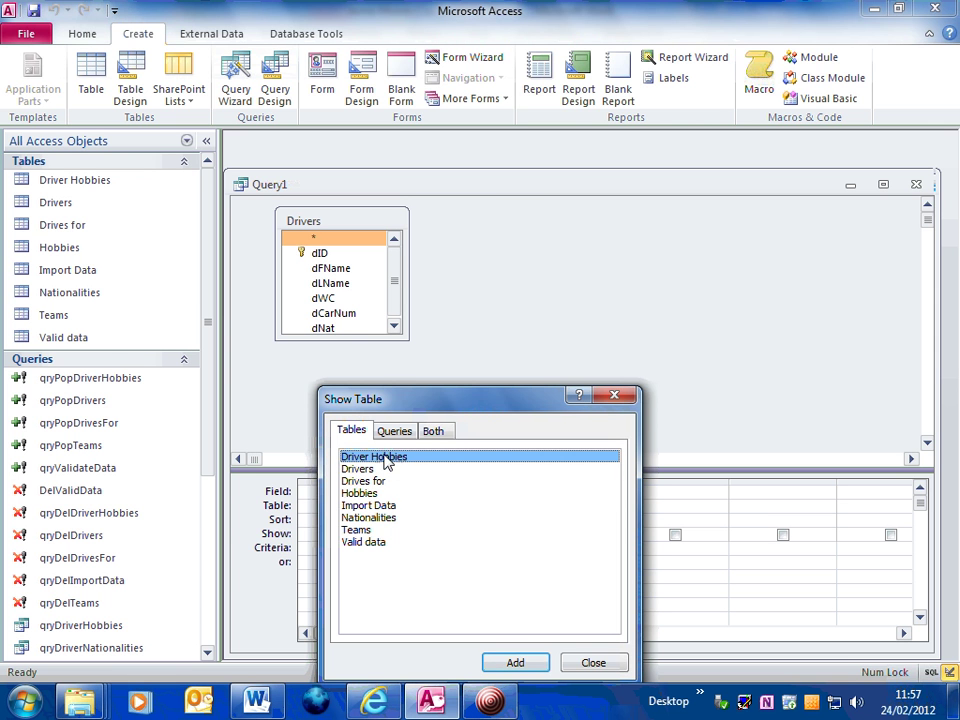
pyautogui.click(515, 662)
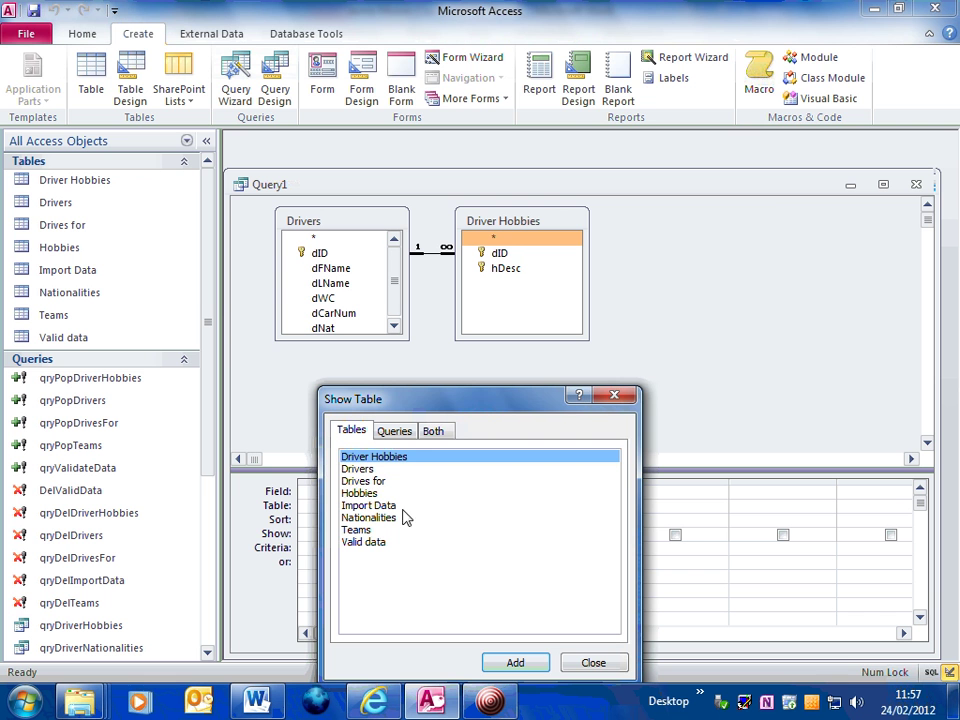
pyautogui.click(372, 493)
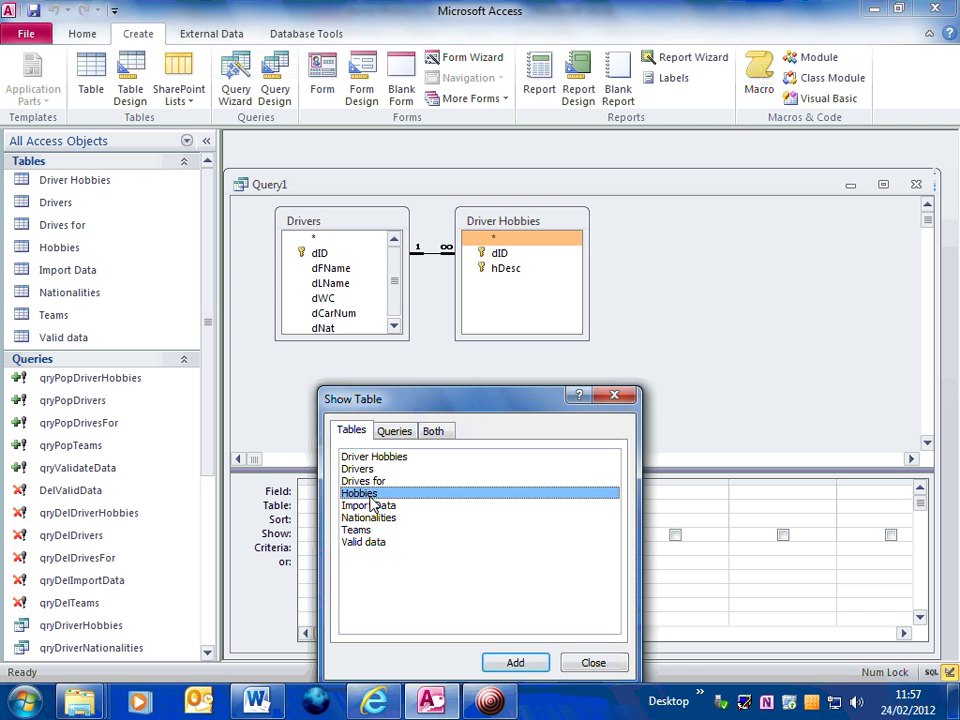
pyautogui.click(521, 664)
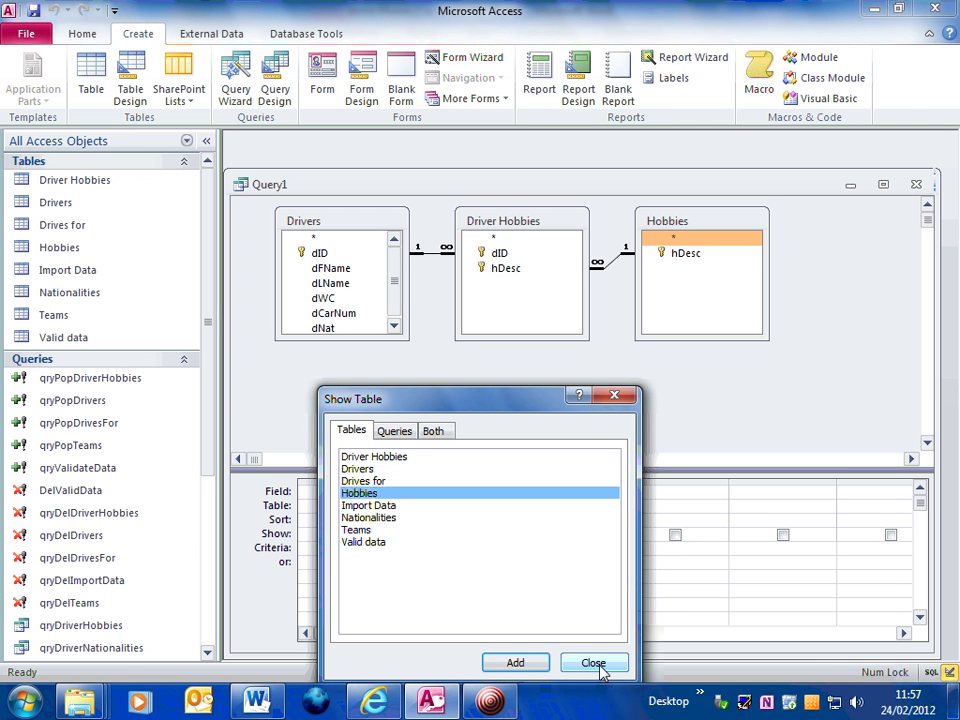
pyautogui.click(598, 665)
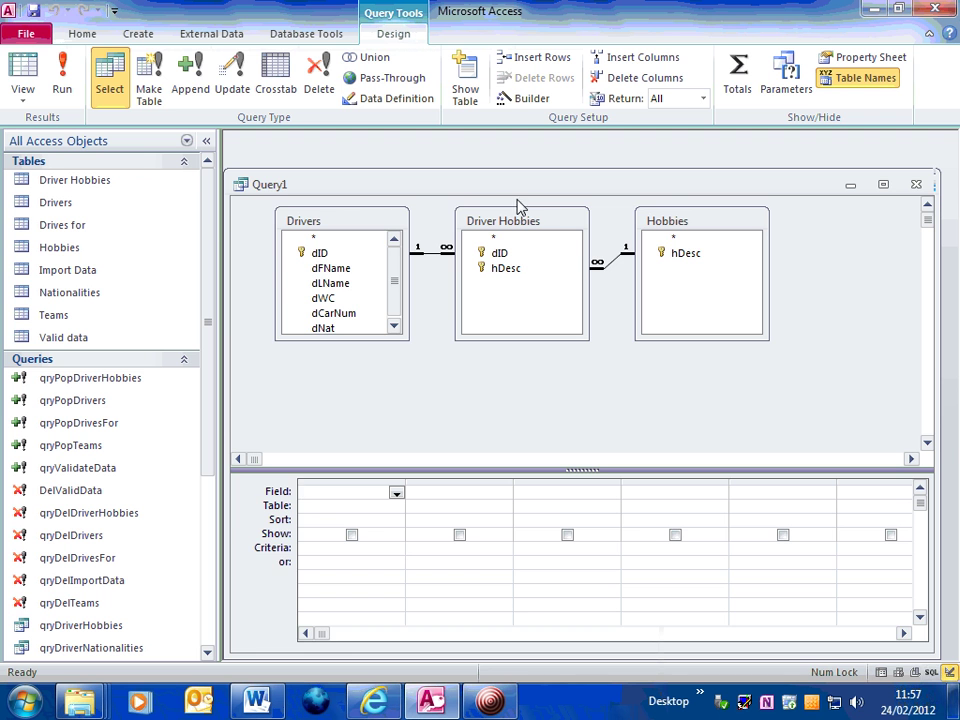
# Step: Add the dWC field from Drivers and the hDesc field from Hobbies to the query grid
pyautogui.scroll(-1, 516, 176)
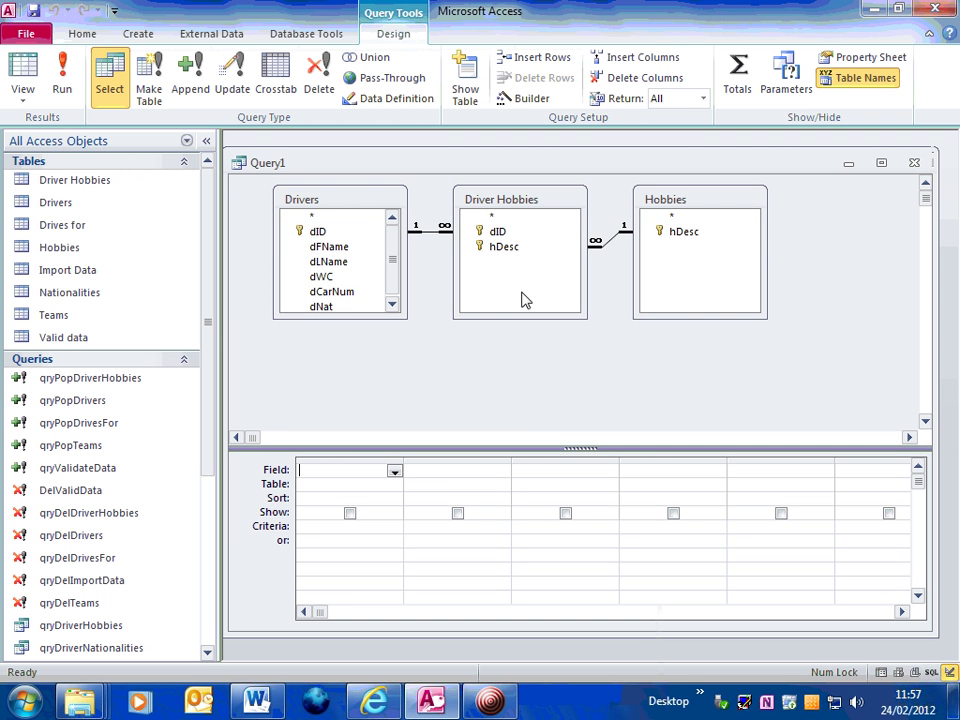
pyautogui.doubleClick(325, 280)
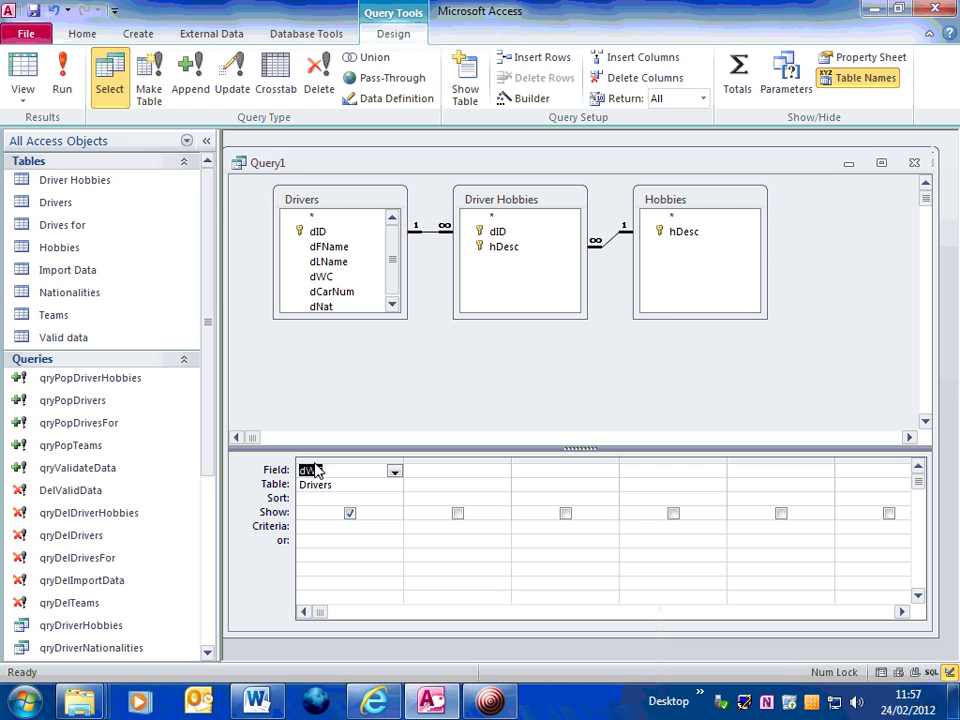
pyautogui.doubleClick(688, 234)
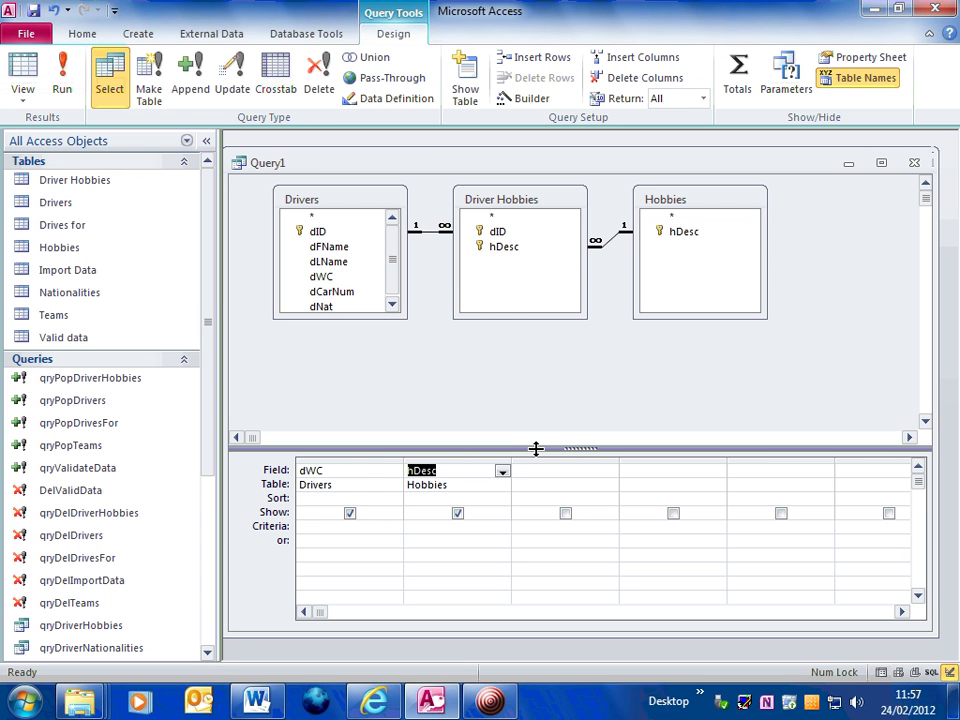
# Step: Close the query and save it under the name Champs Hobbies
pyautogui.click(914, 163)
pyautogui.click(416, 397)
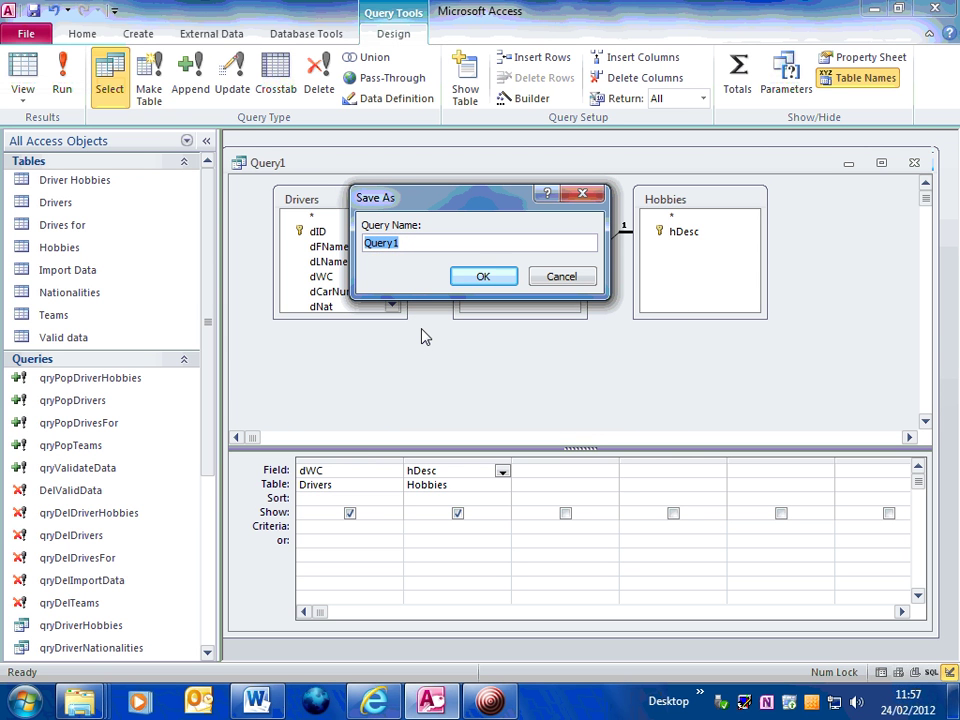
pyautogui.write('Champs ')
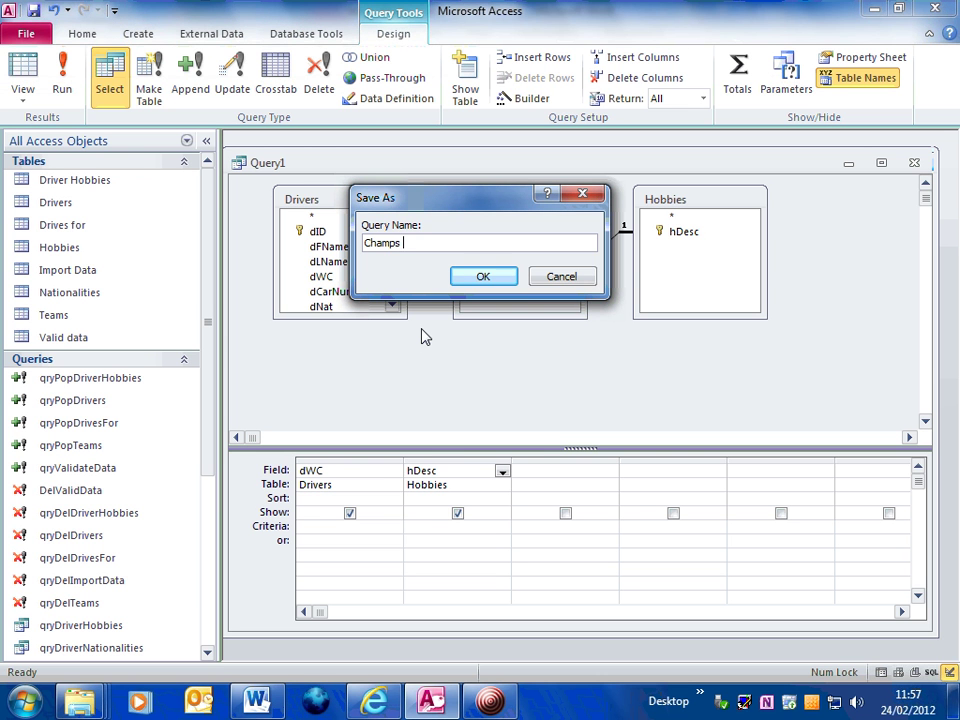
pyautogui.write('Hobbies')
pyautogui.click(485, 279)
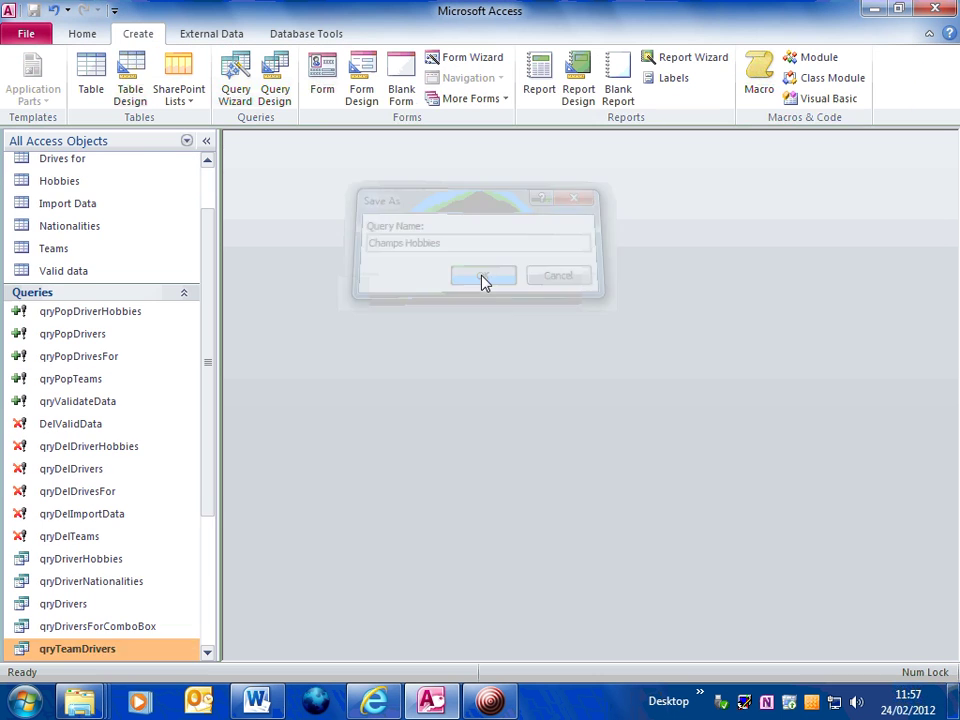
# Step: Open the Champs Hobbies query to review its records, and close it again
pyautogui.scroll(-1, 214, 489)
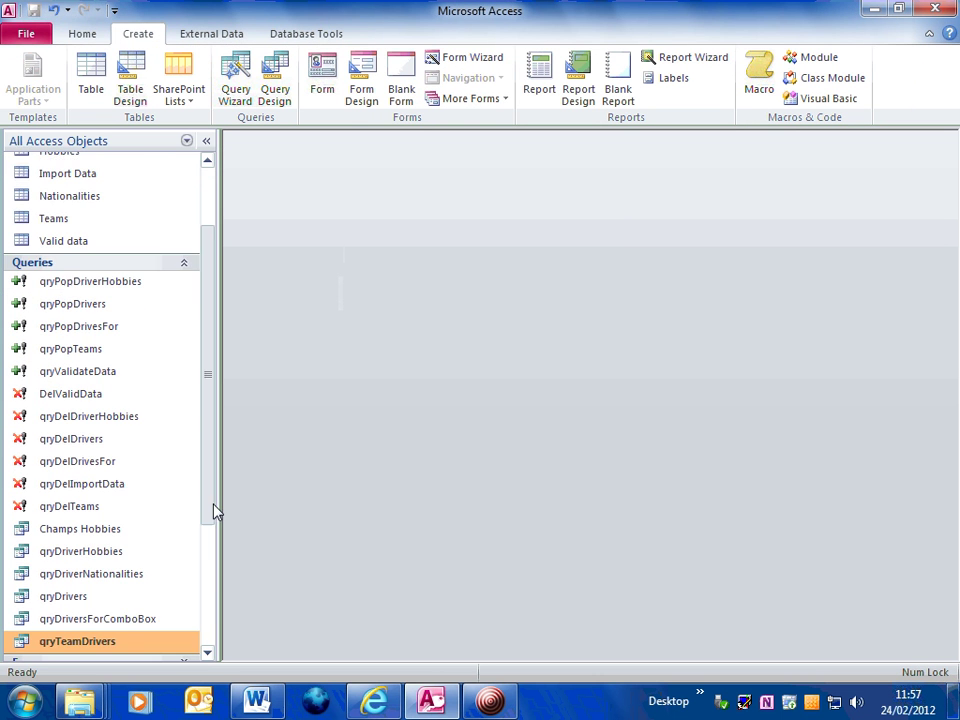
pyautogui.moveTo(214, 512); pyautogui.dragTo(212, 561)
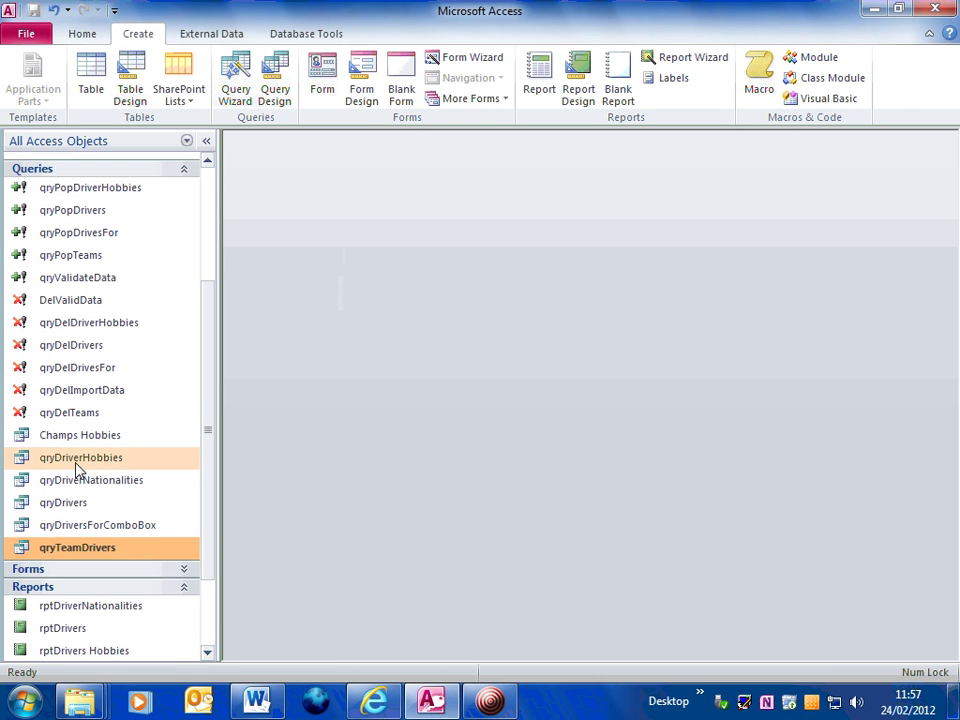
pyautogui.doubleClick(36, 440)
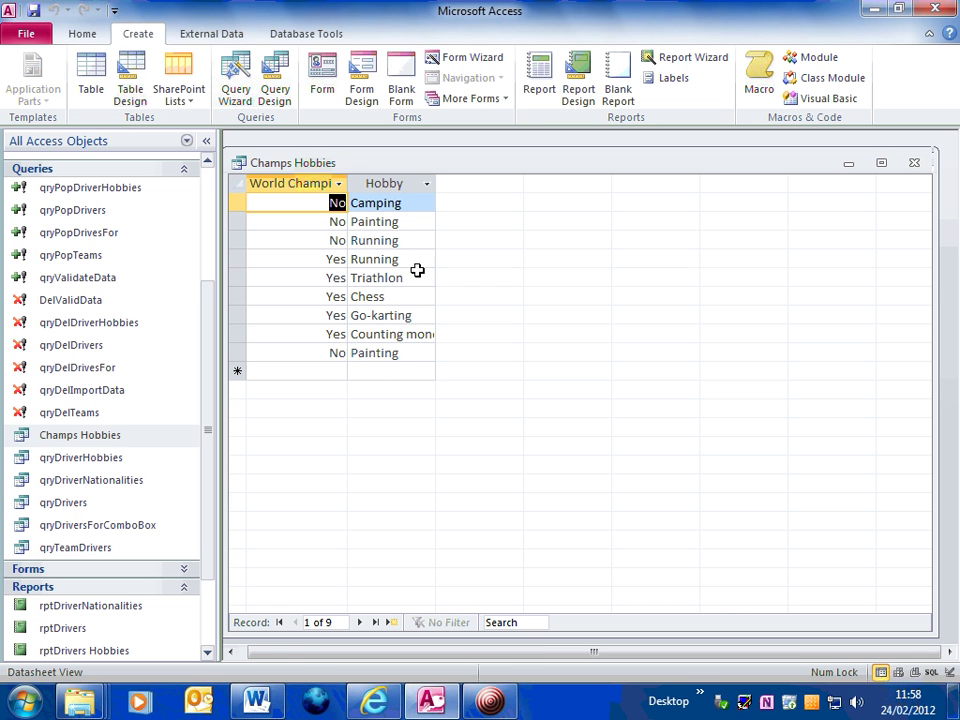
pyautogui.click(914, 163)
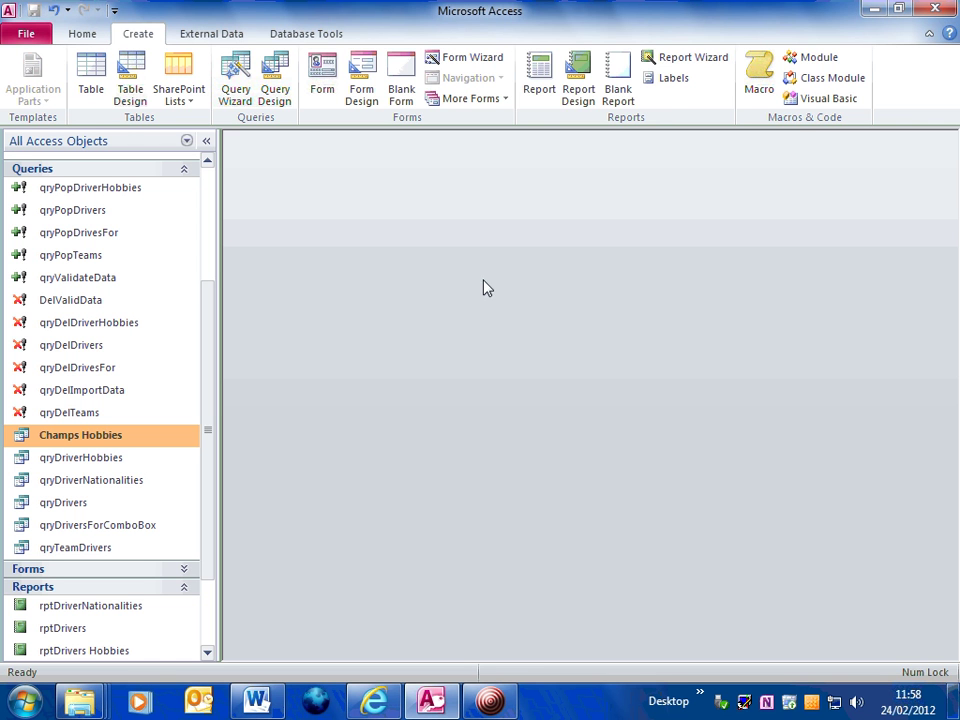
# Step: Create a blank report and switch it to Design View
pyautogui.click(619, 82)
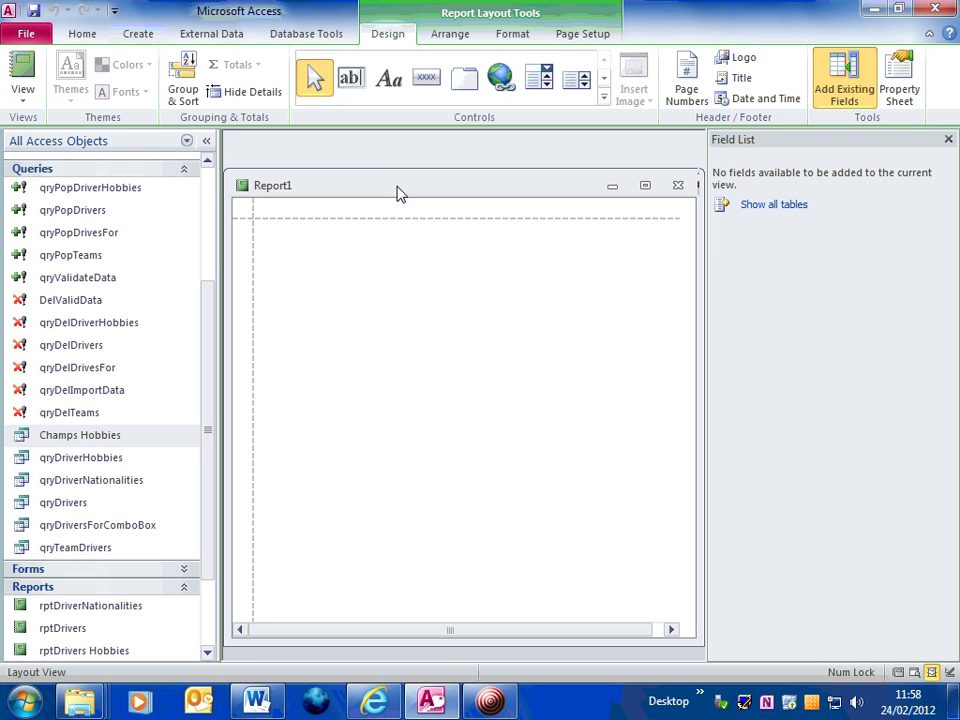
pyautogui.click(23, 90)
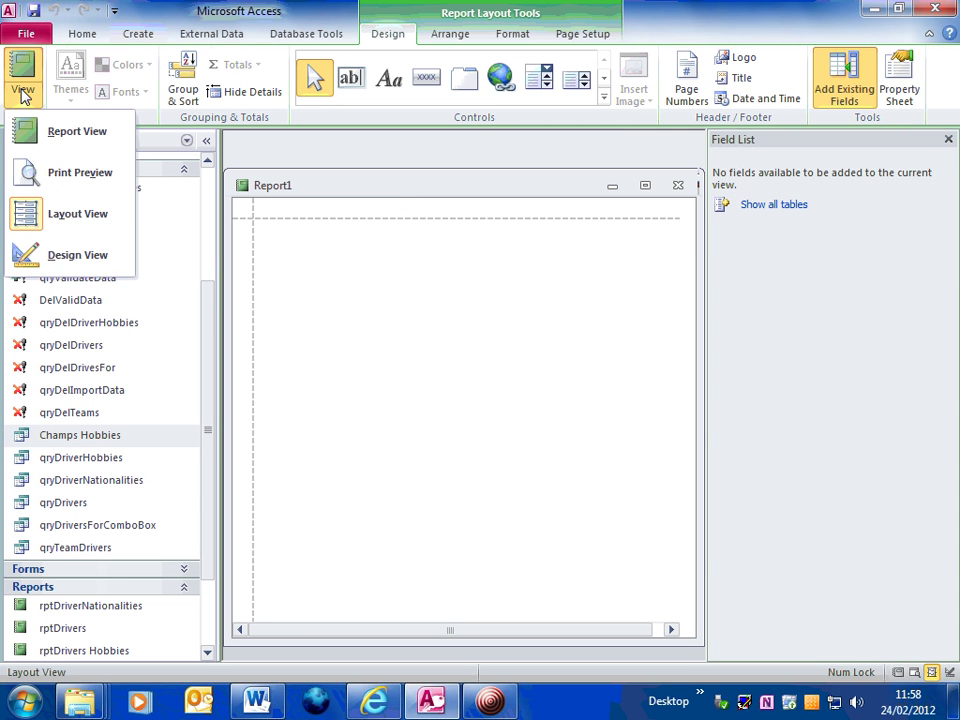
pyautogui.click(62, 263)
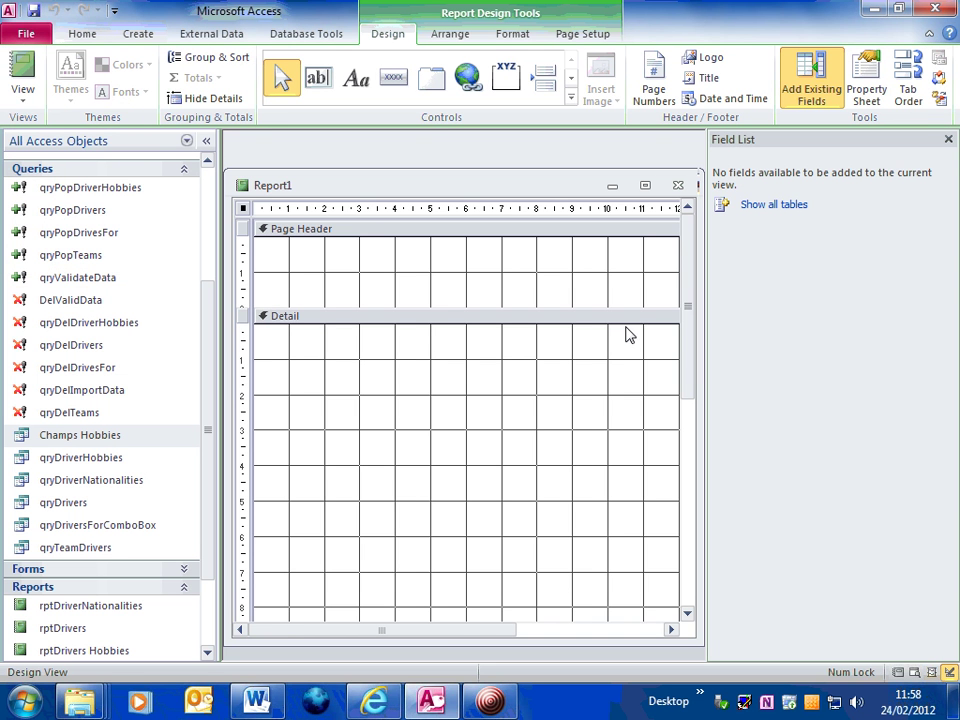
# Step: Draw a chart control about 10 cm wide and 7 cm tall in the report's Detail section
pyautogui.click(572, 101)
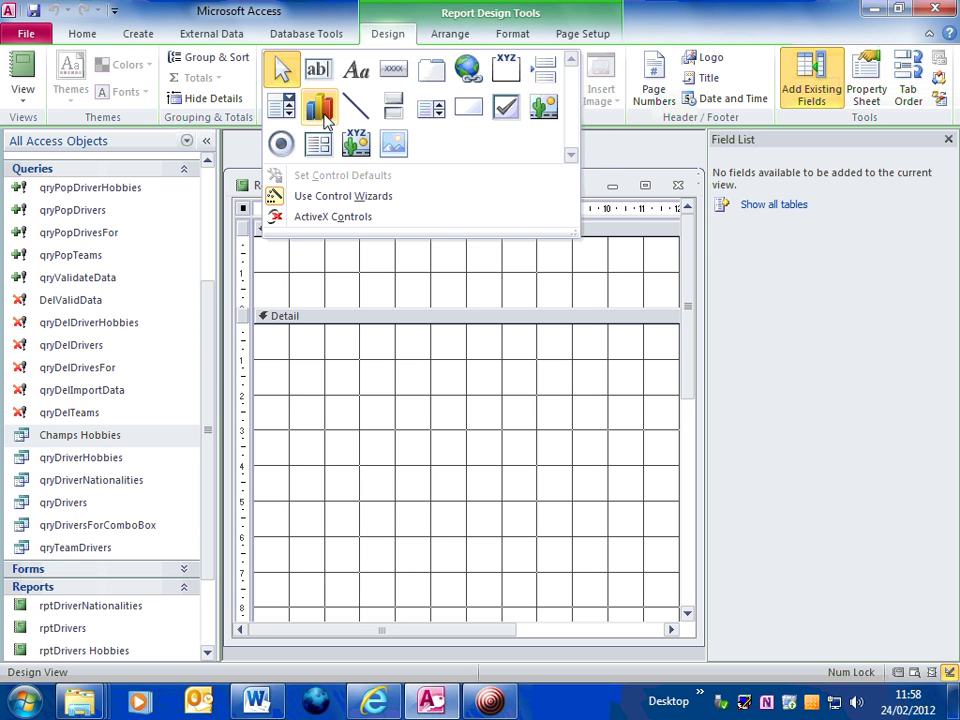
pyautogui.click(320, 110)
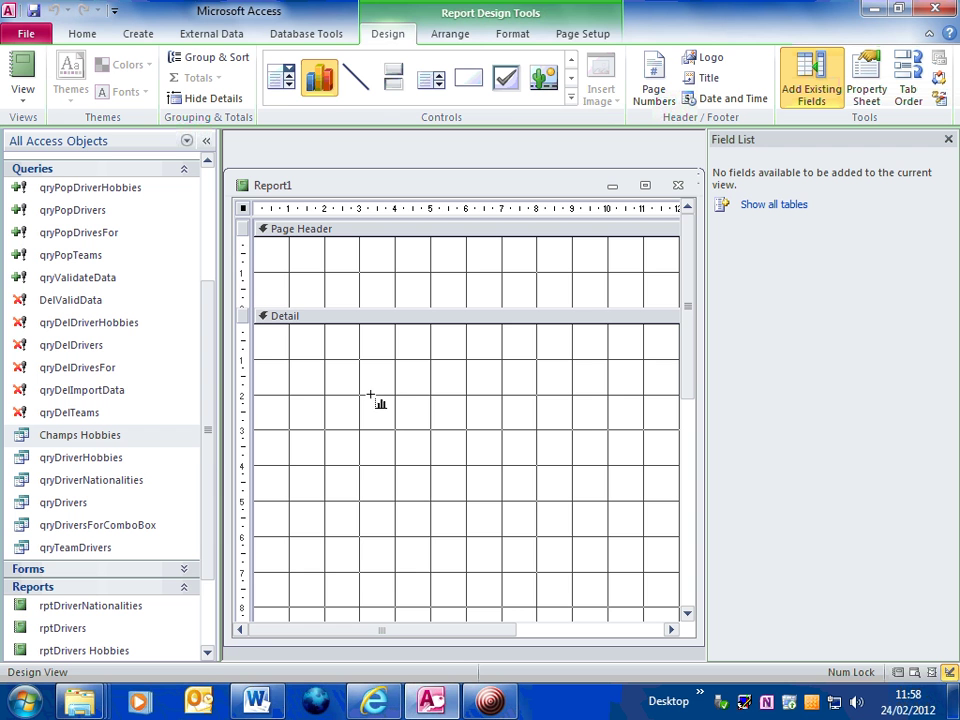
pyautogui.moveTo(297, 350); pyautogui.dragTo(661, 605)
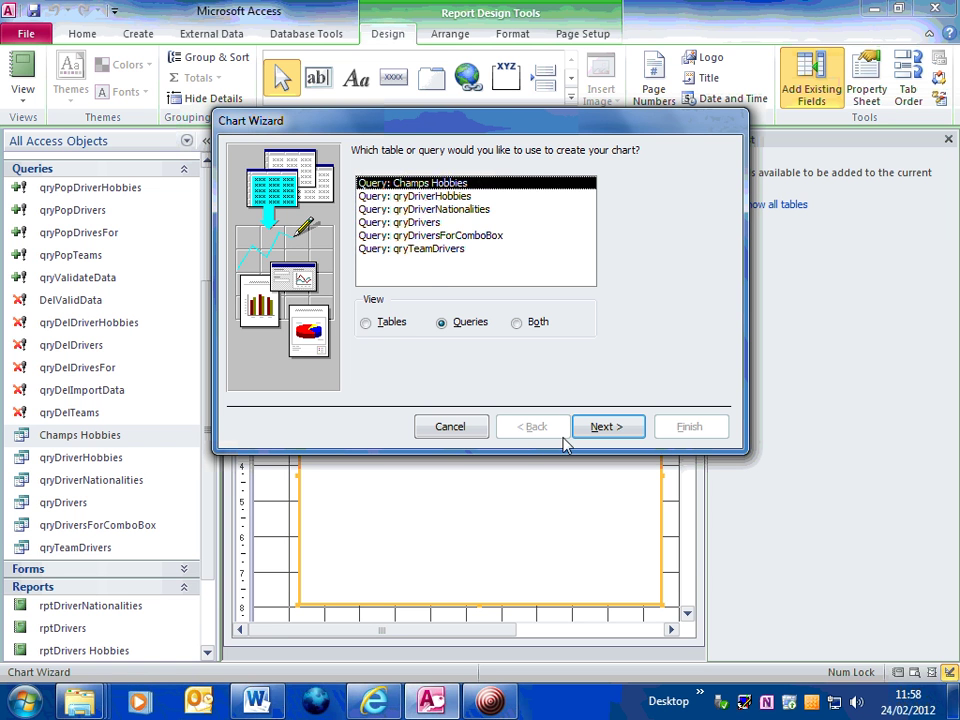
# Step: Base the chart on the Champs Hobbies query and include both the dWC and hDesc fields
pyautogui.click(367, 325)
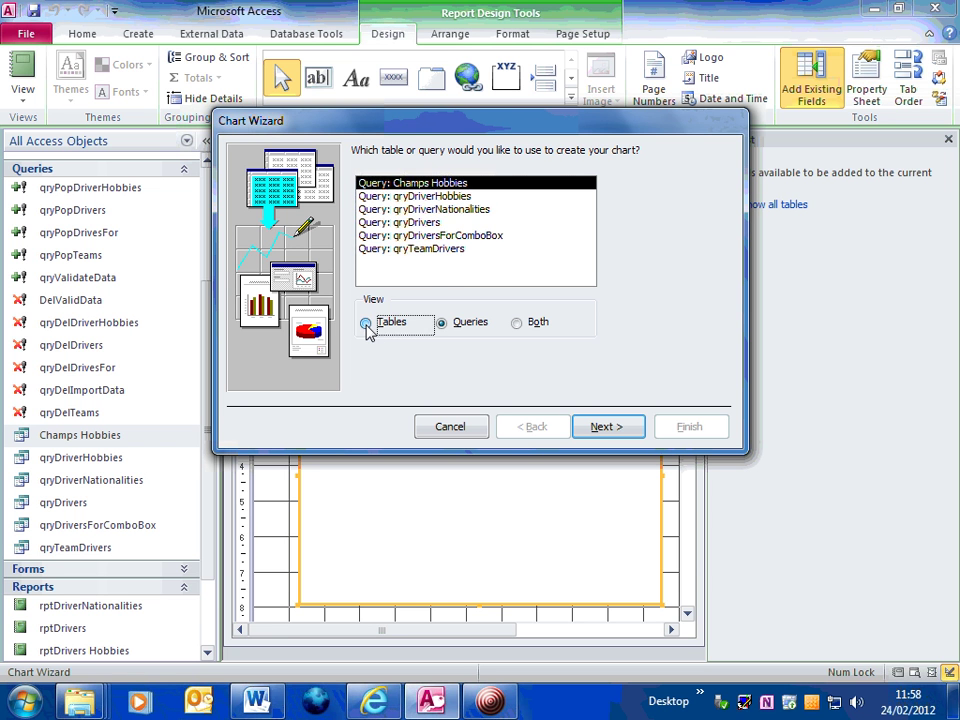
pyautogui.click(445, 327)
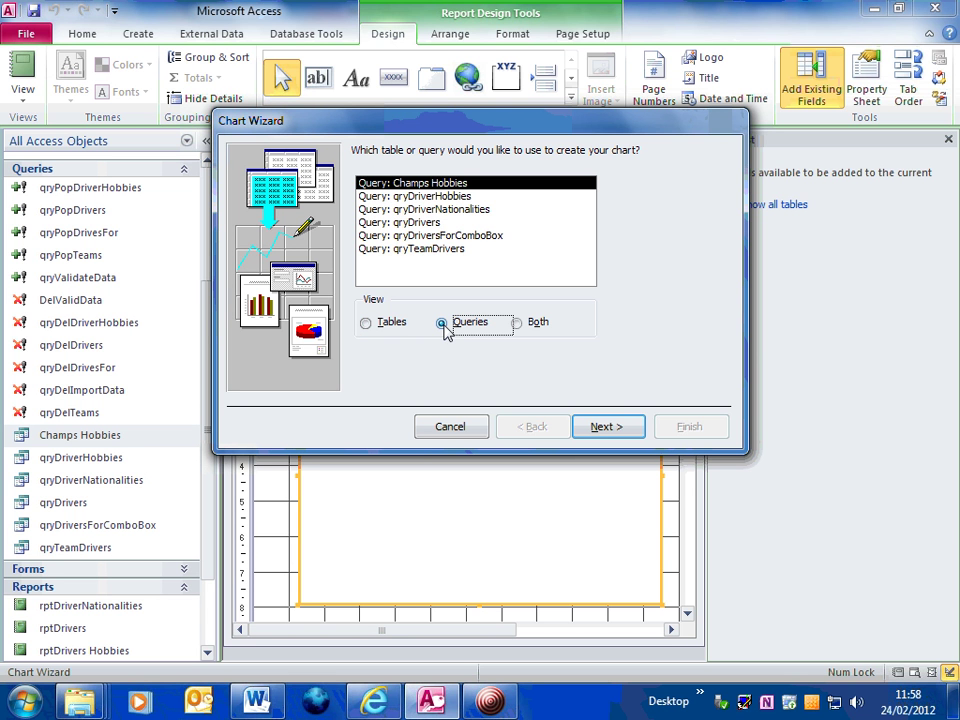
pyautogui.click(380, 183)
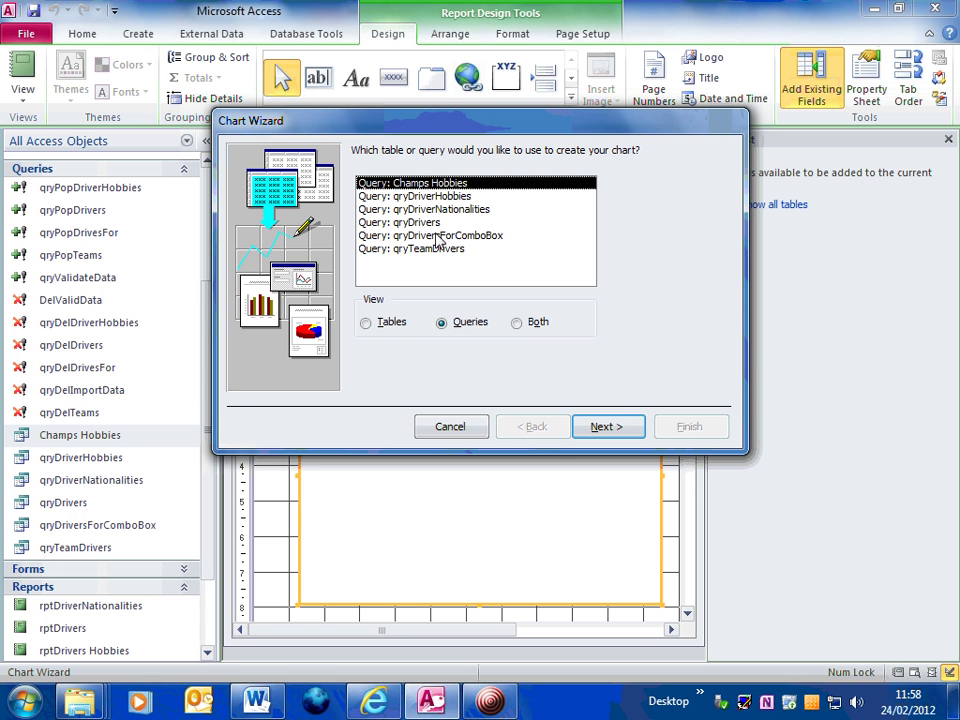
pyautogui.click(615, 431)
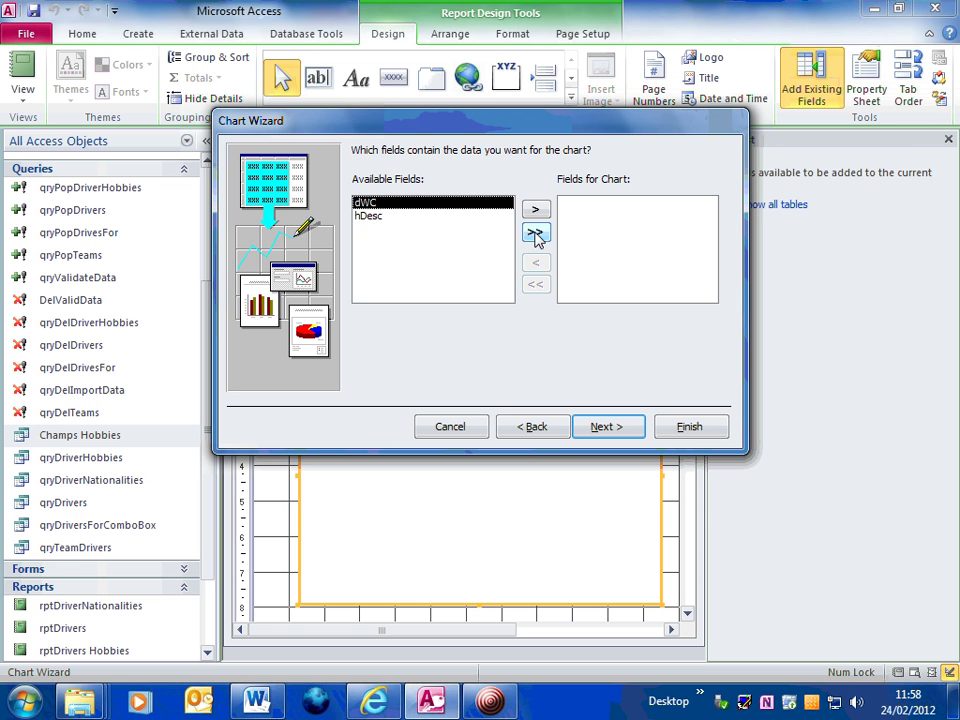
pyautogui.click(535, 233)
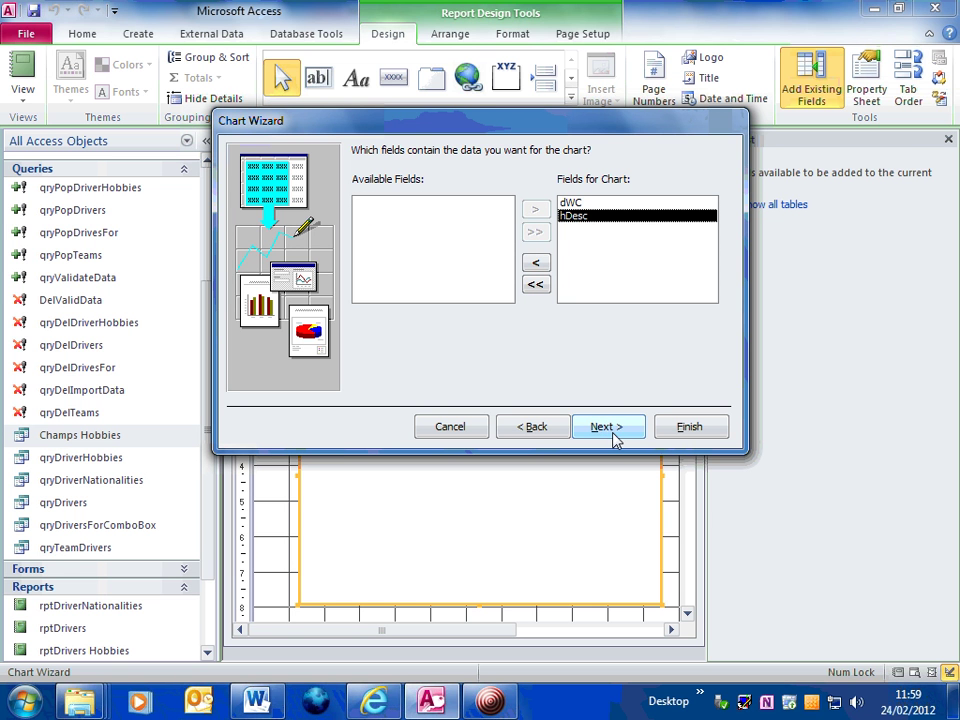
pyautogui.click(612, 430)
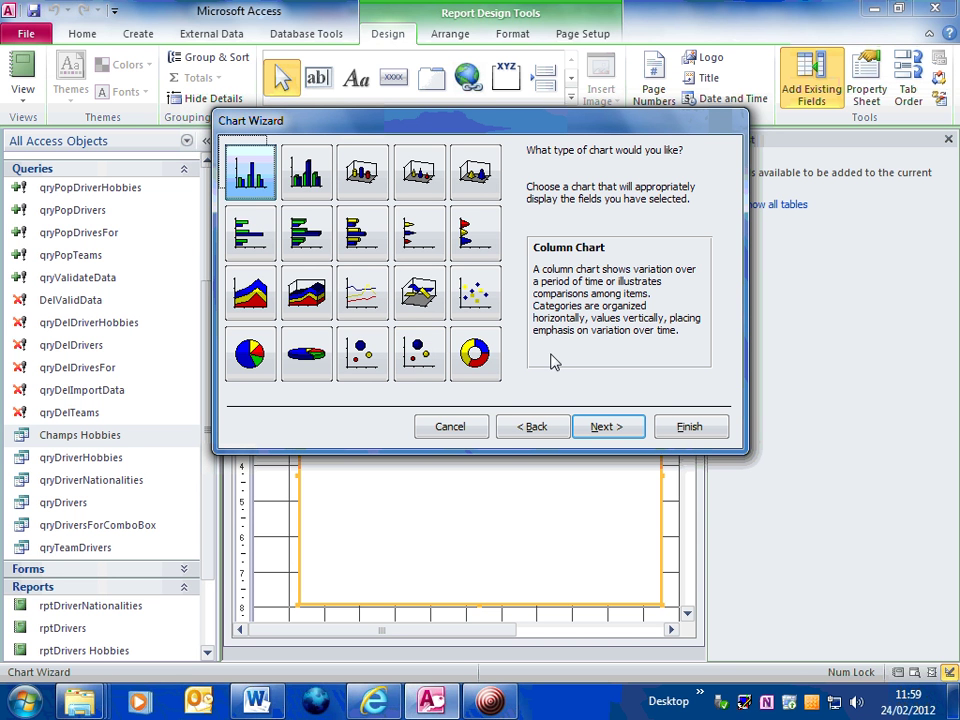
# Step: Accept the Column Chart type and preview the sample chart with dWC as the axis and hDesc as the series
pyautogui.click(612, 428)
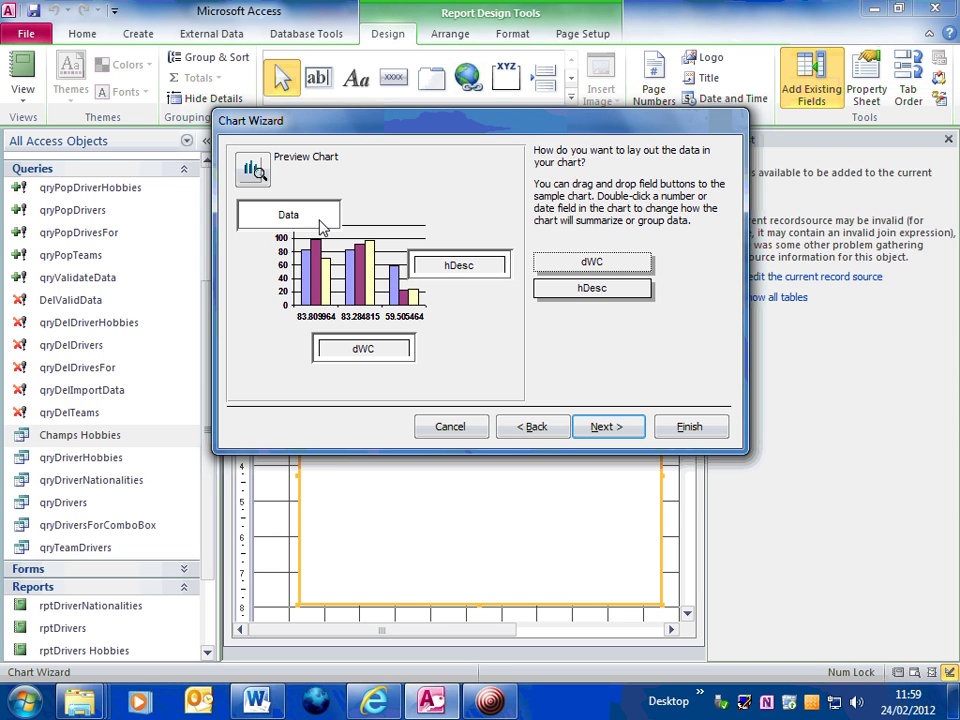
pyautogui.click(258, 176)
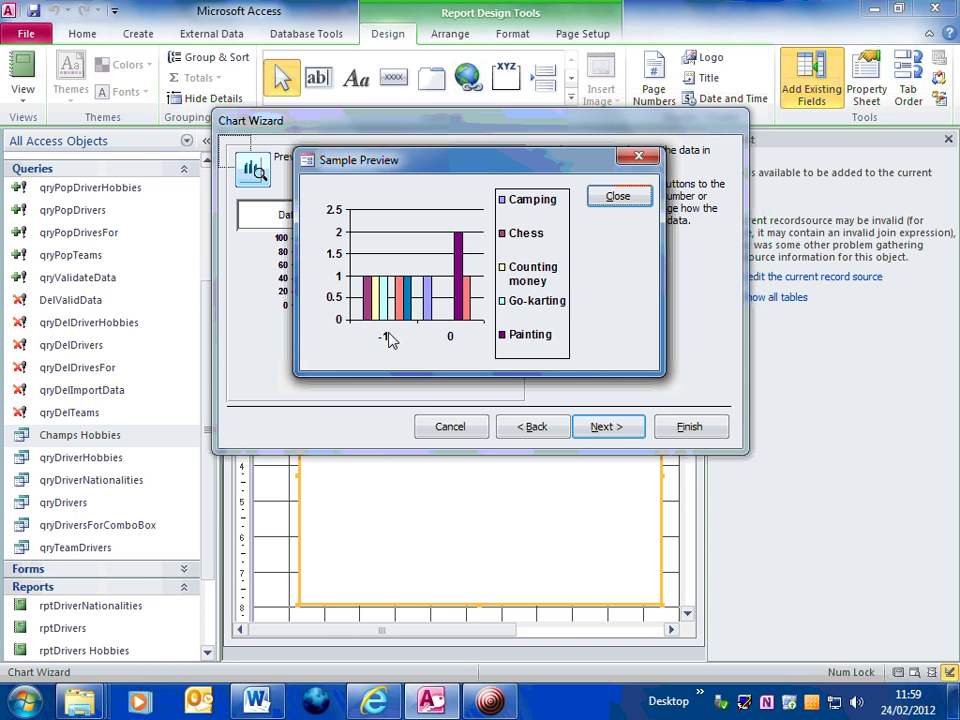
pyautogui.click(619, 197)
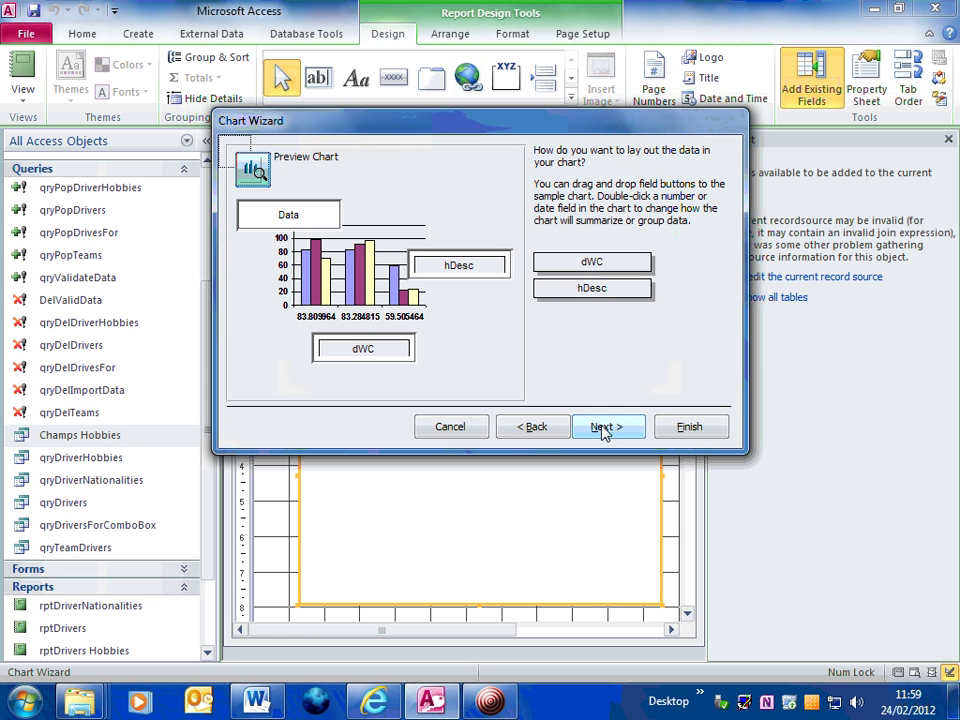
# Step: Finish the chart with the title Champs Hobbies and a displayed legend, and close the Field List
pyautogui.click(604, 430)
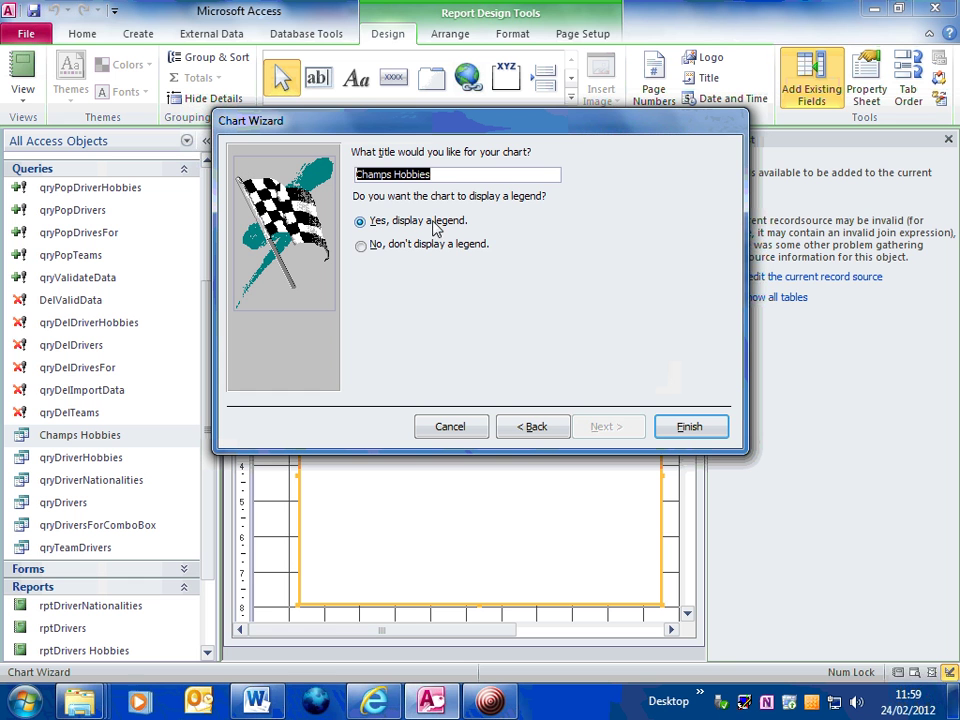
pyautogui.click(688, 430)
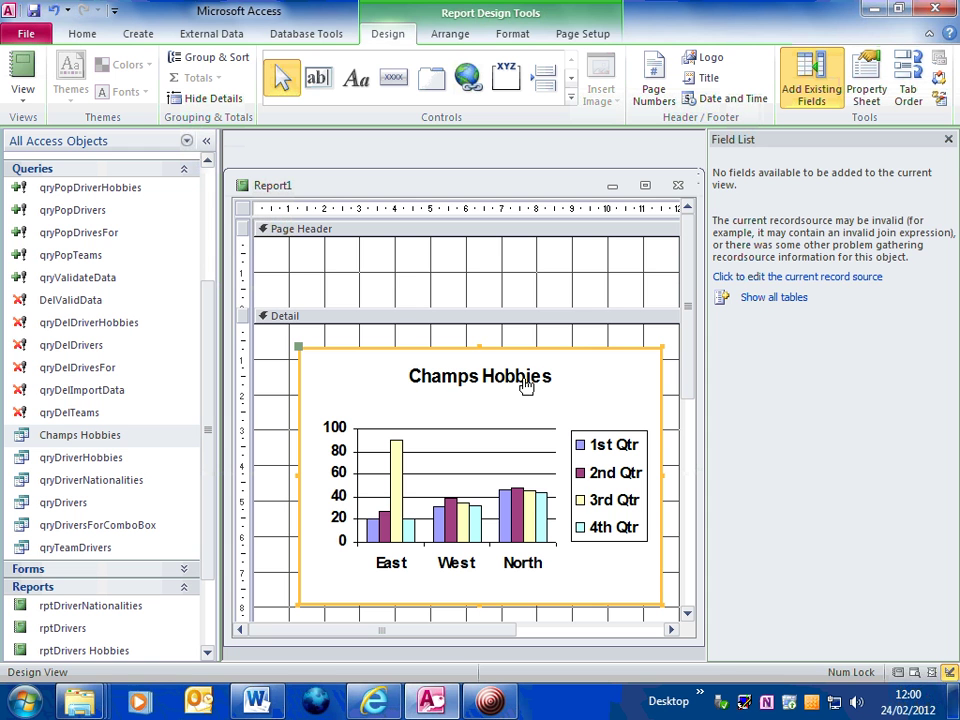
pyautogui.click(948, 139)
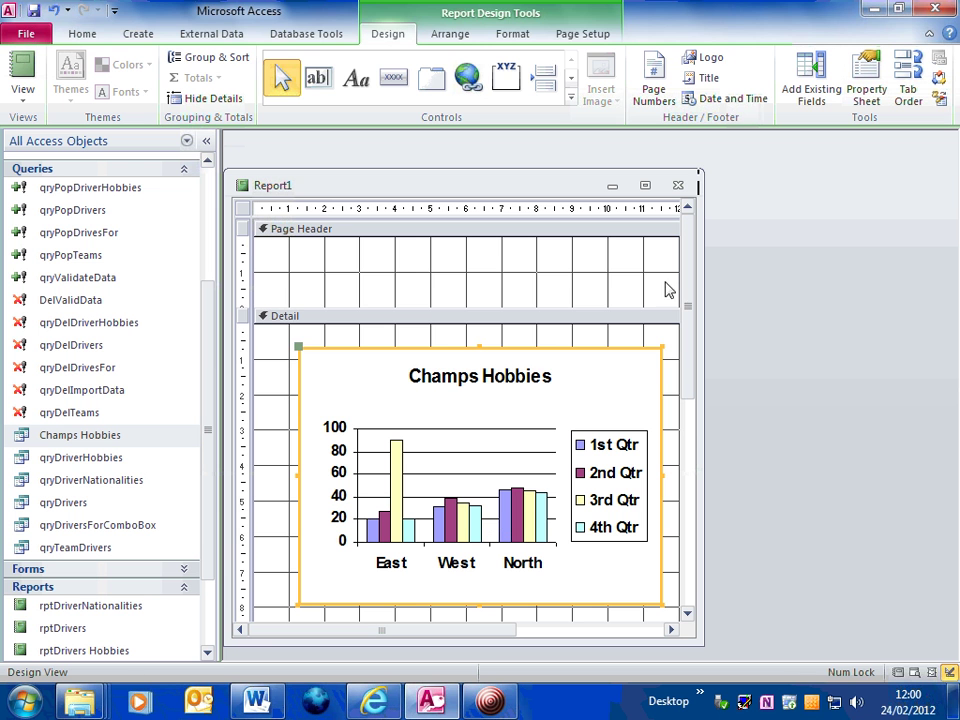
# Step: Close the report and save it as Hobbies of Champs and non-Champs Chart
pyautogui.click(678, 185)
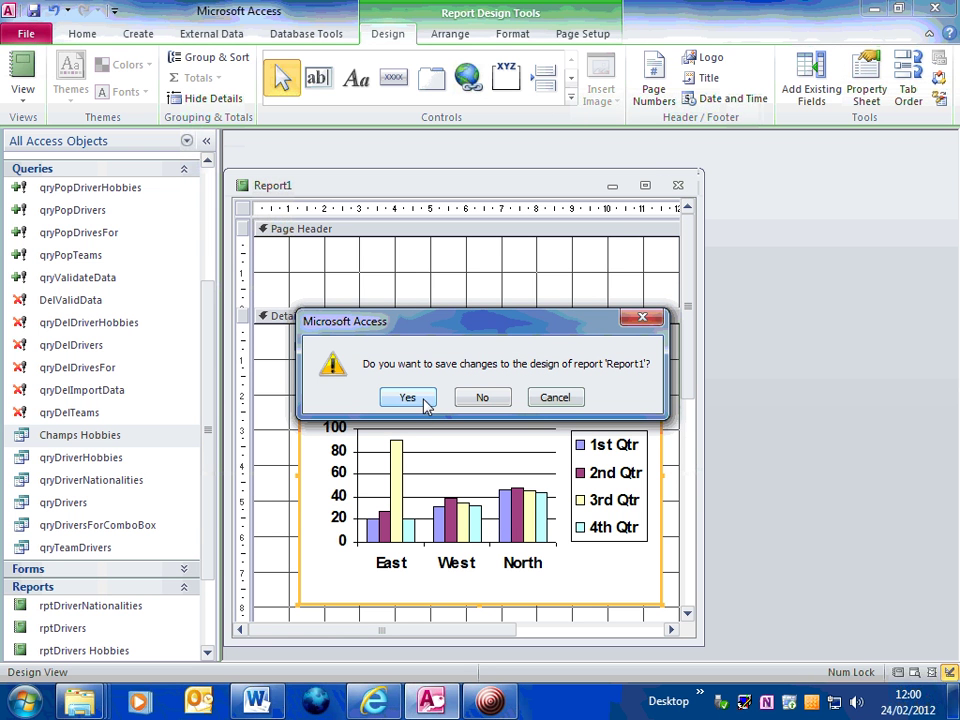
pyautogui.click(408, 398)
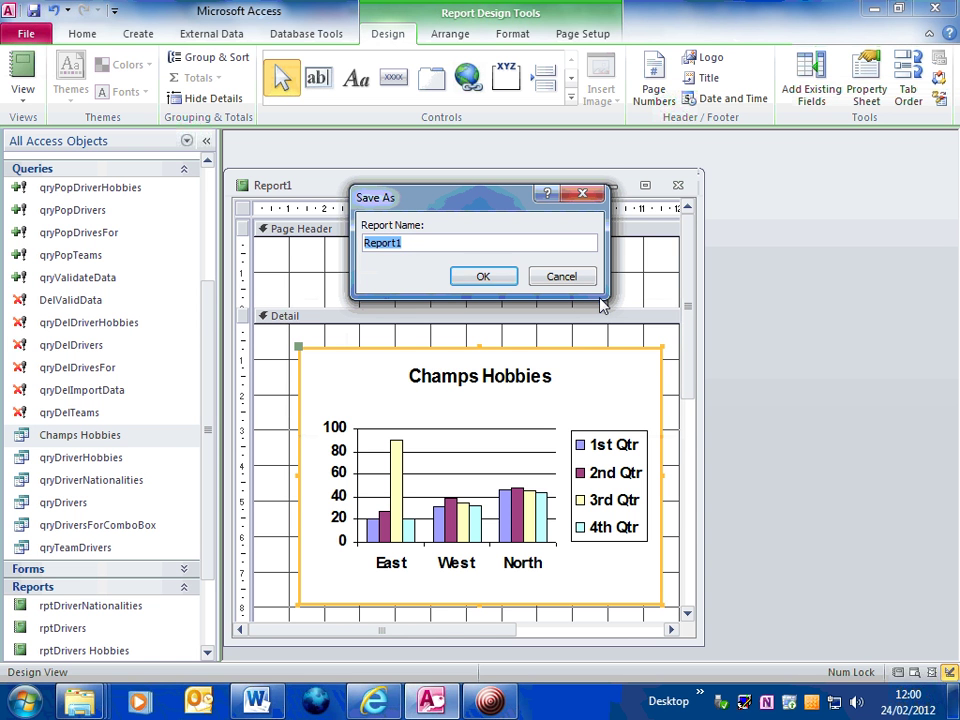
pyautogui.write('Hobbies Charts')
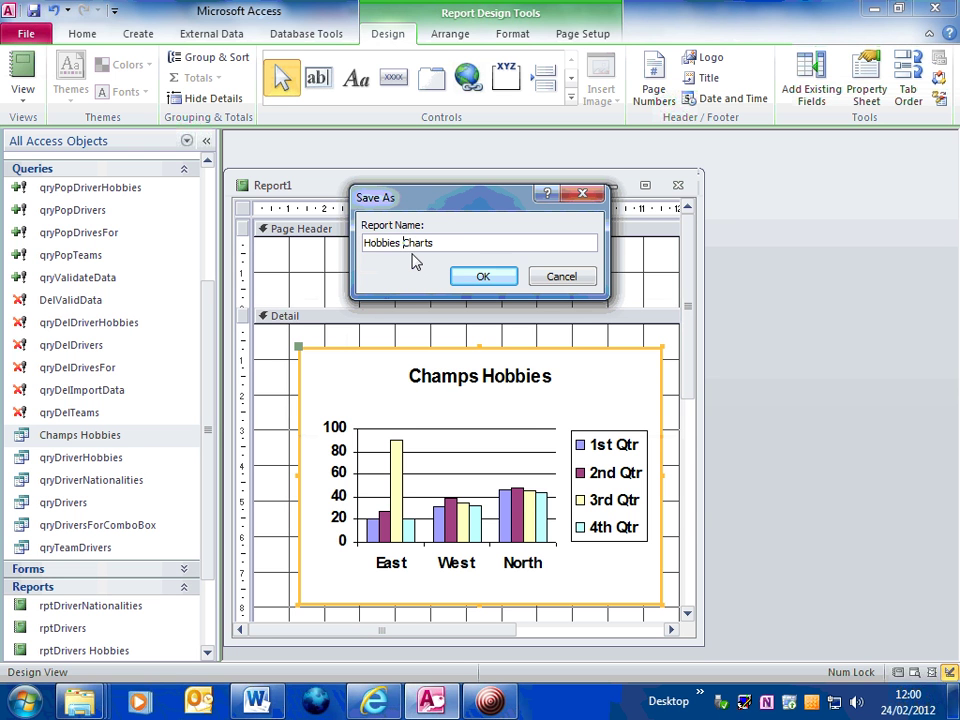
pyautogui.write('of Champs')
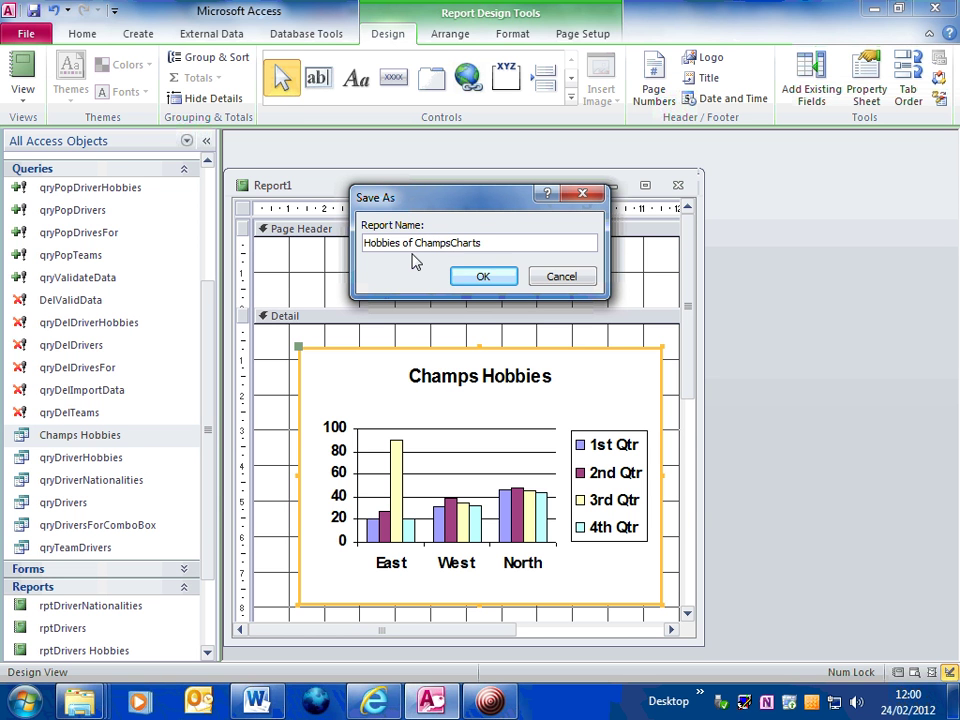
pyautogui.write(' and non-Champs')
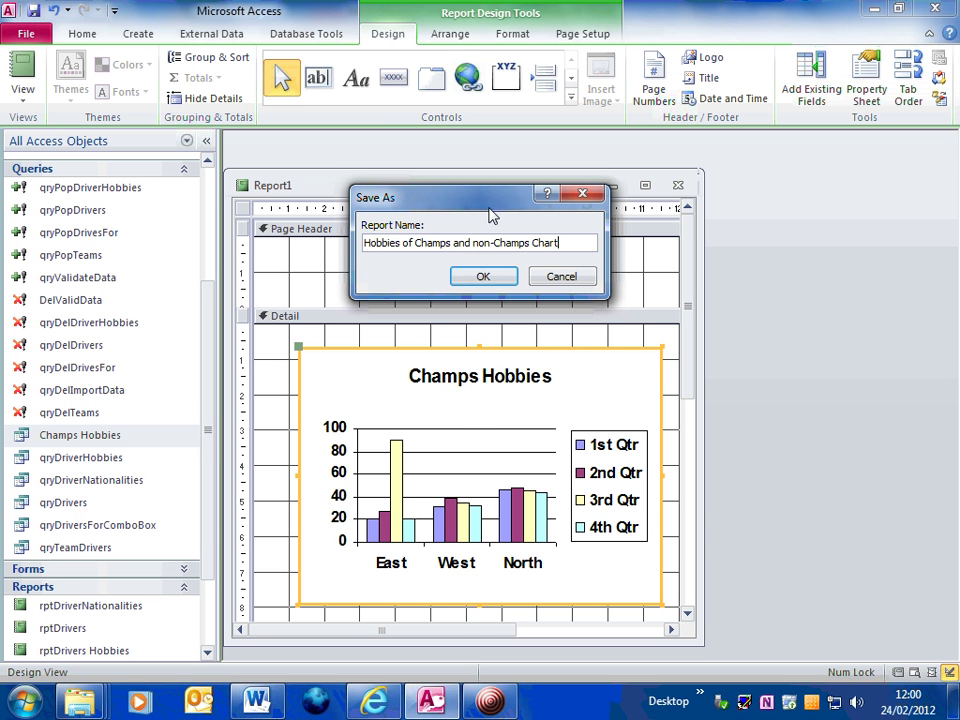
pyautogui.click(484, 277)
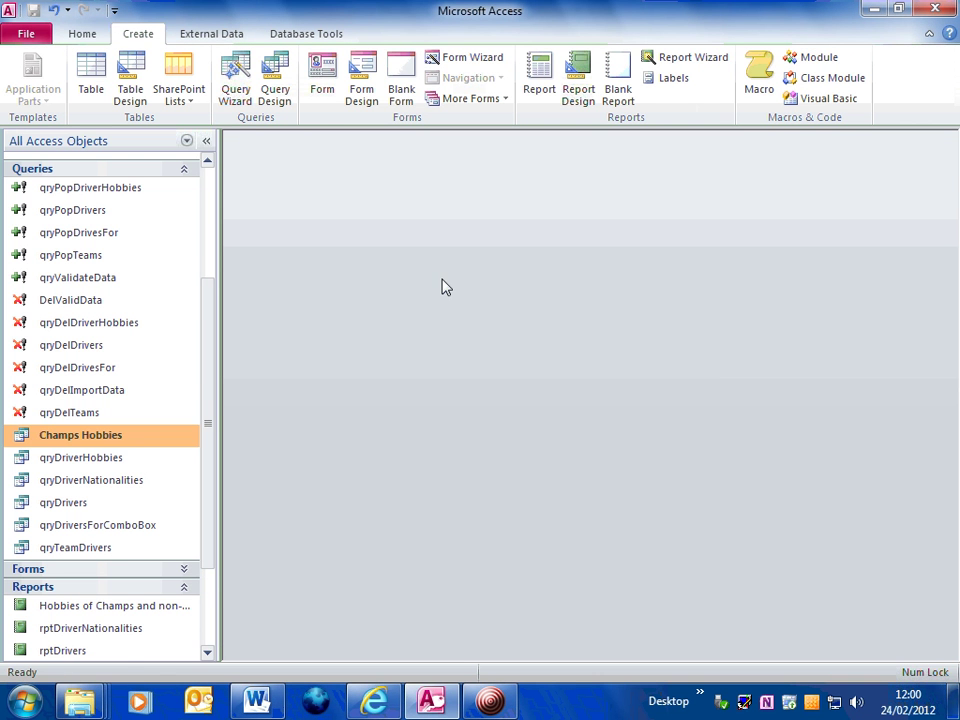
# Step: Open the Hobbies of Champs and non-Champs Chart report and maximize its window
pyautogui.click(208, 652)
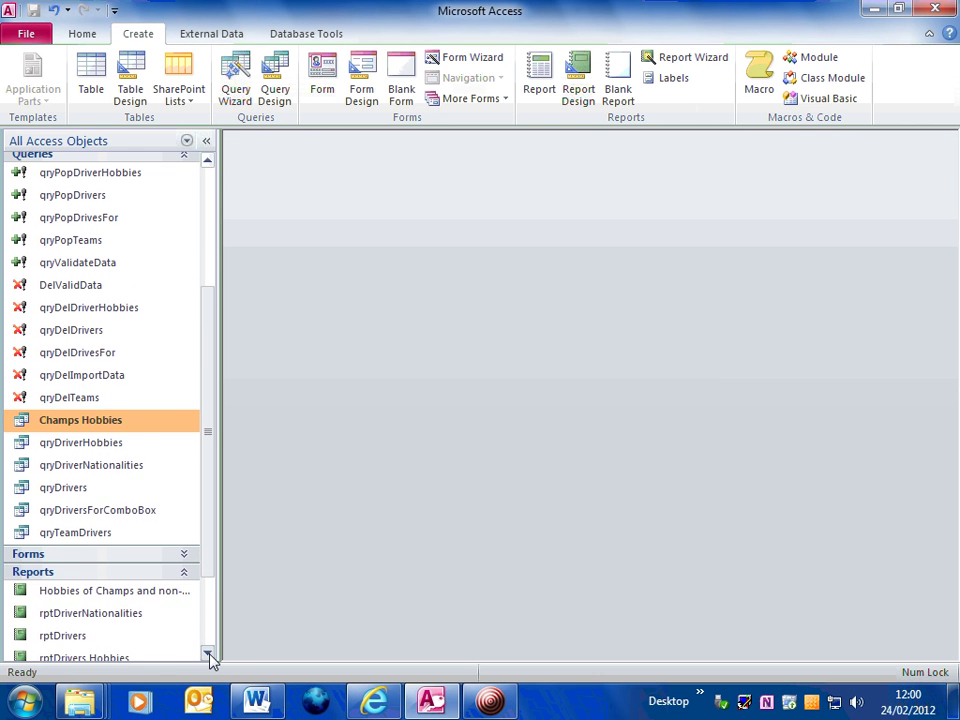
pyautogui.click(208, 652)
pyautogui.click(208, 652)
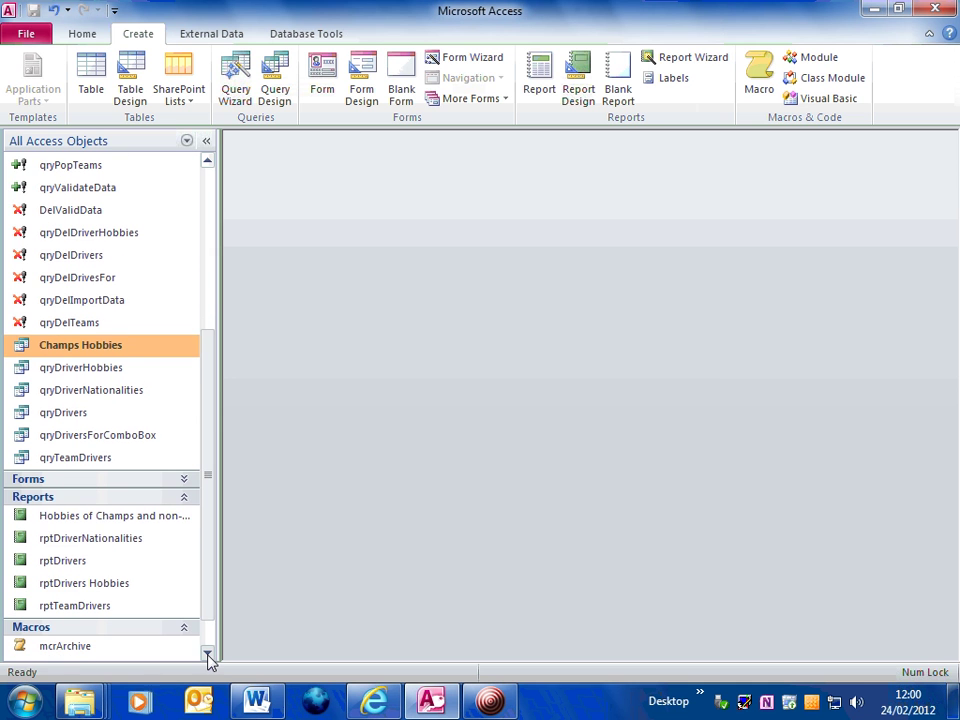
pyautogui.doubleClick(31, 518)
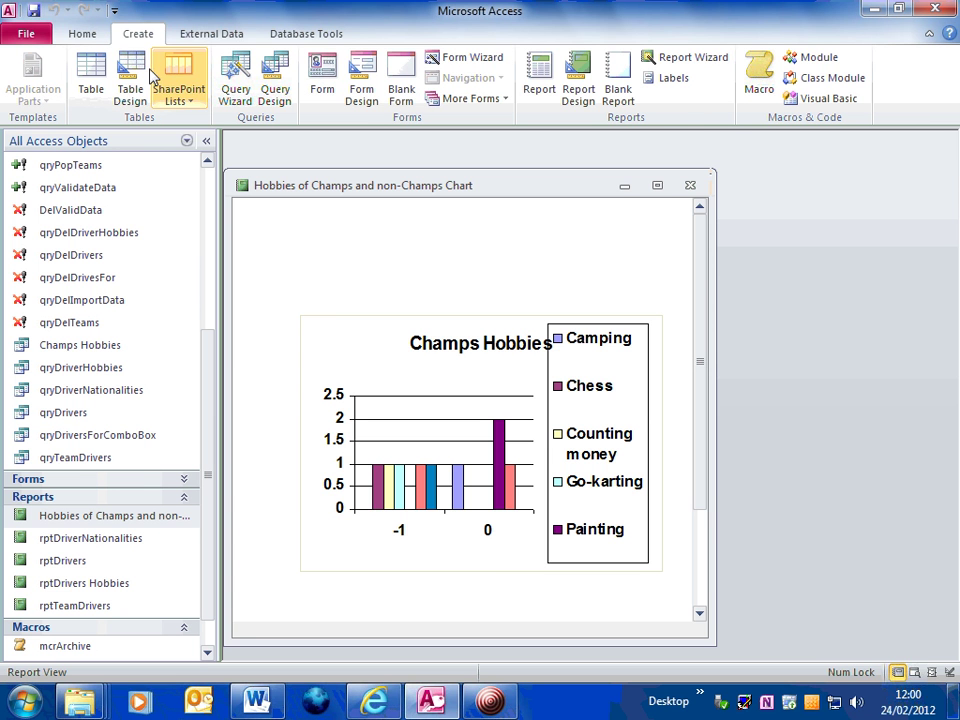
pyautogui.click(657, 185)
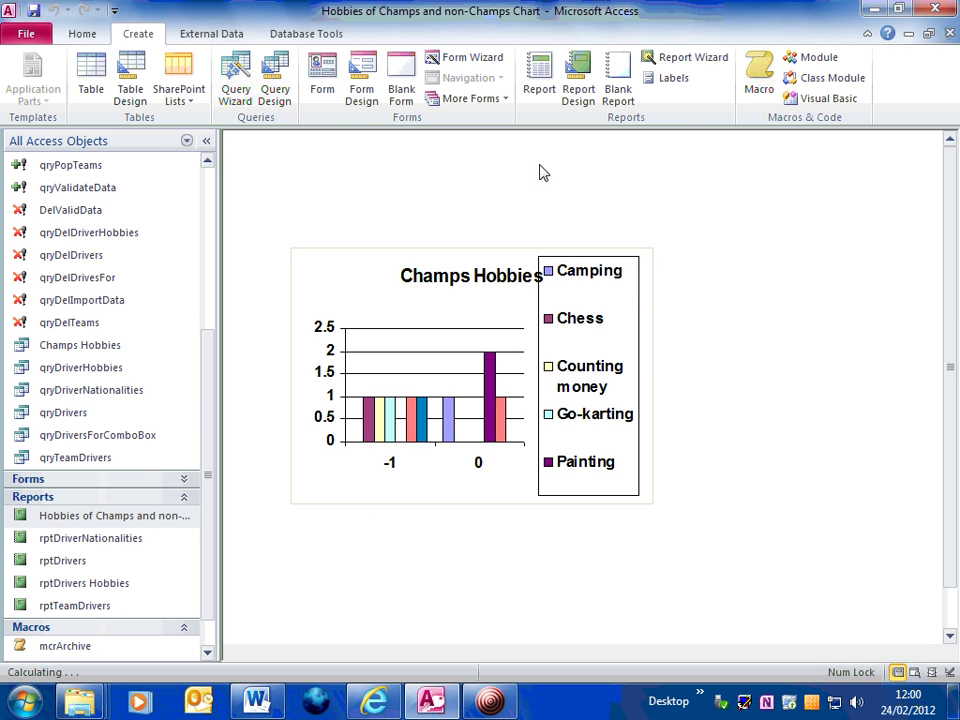
# Step: Switch the report to Design View and widen its page area to about 18 cm
pyautogui.click(82, 34)
pyautogui.click(24, 72)
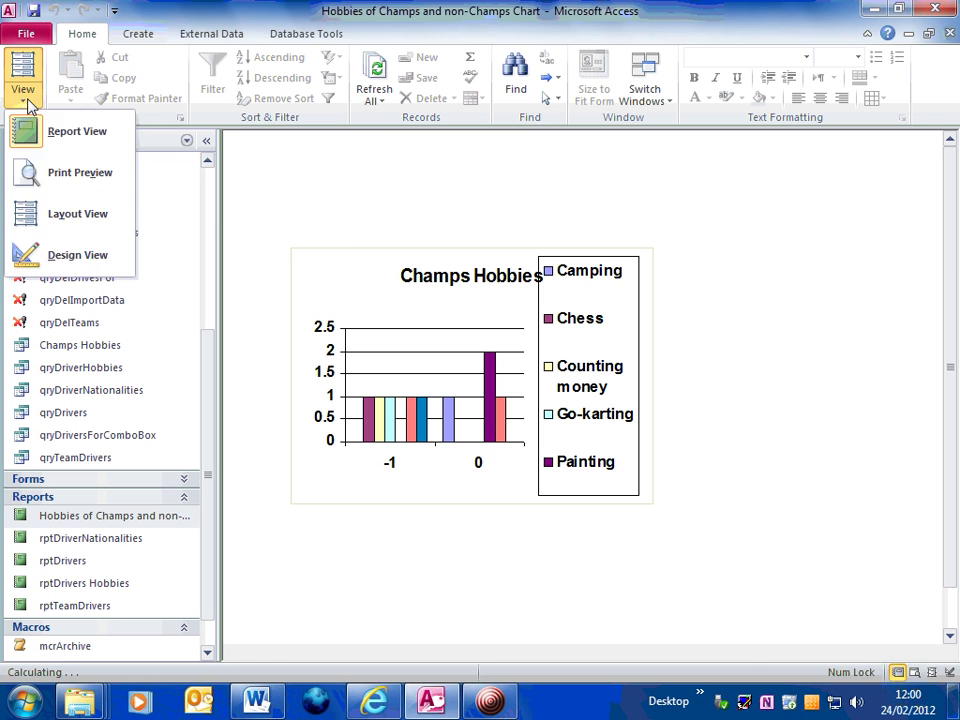
pyautogui.click(60, 257)
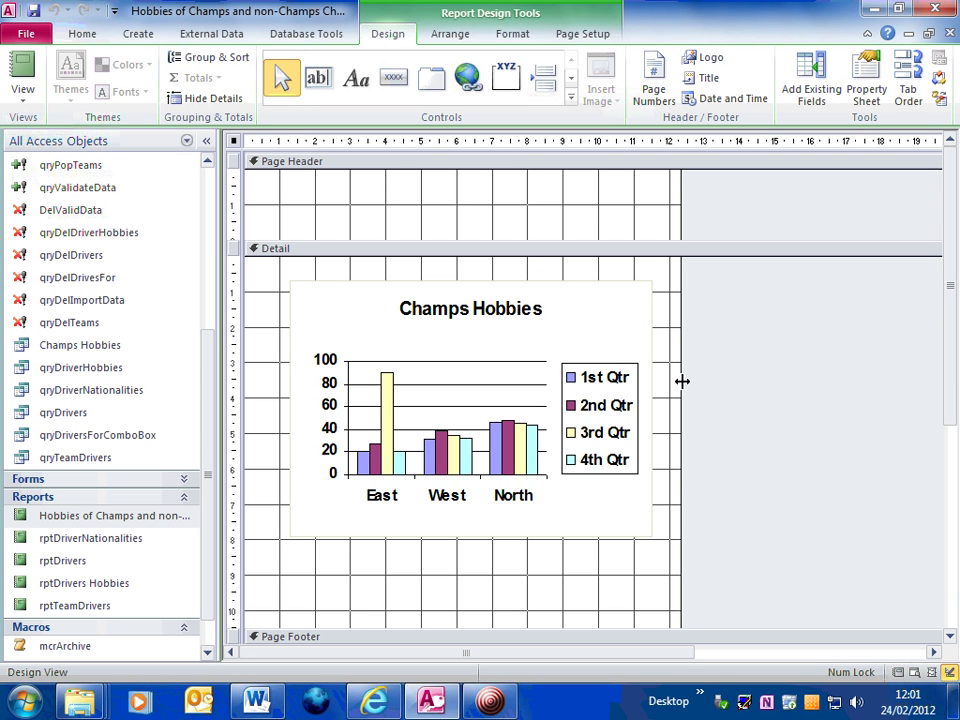
pyautogui.moveTo(681, 381); pyautogui.dragTo(878, 399)
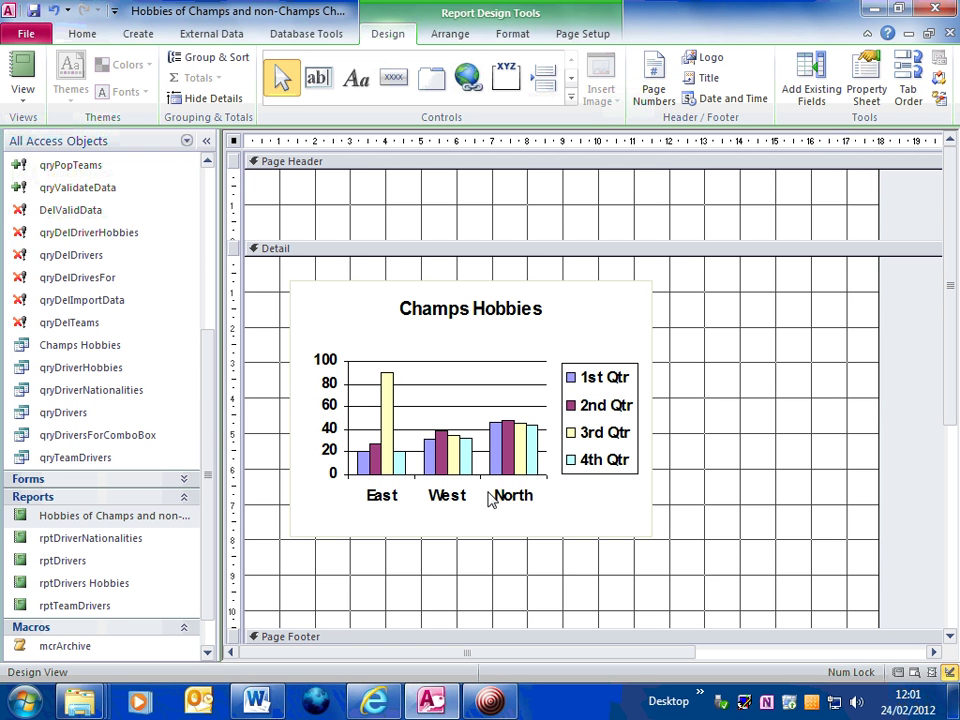
# Step: Enlarge the chart to about 16 cm wide and 10 cm tall and display it in Report View
pyautogui.click(622, 509)
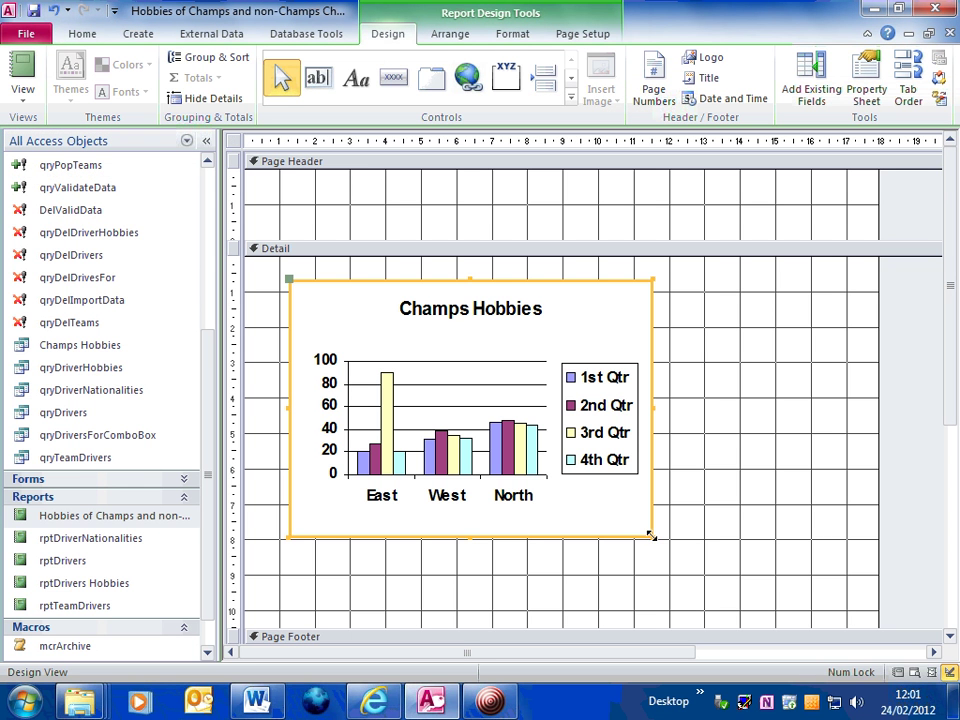
pyautogui.moveTo(651, 537); pyautogui.dragTo(838, 626)
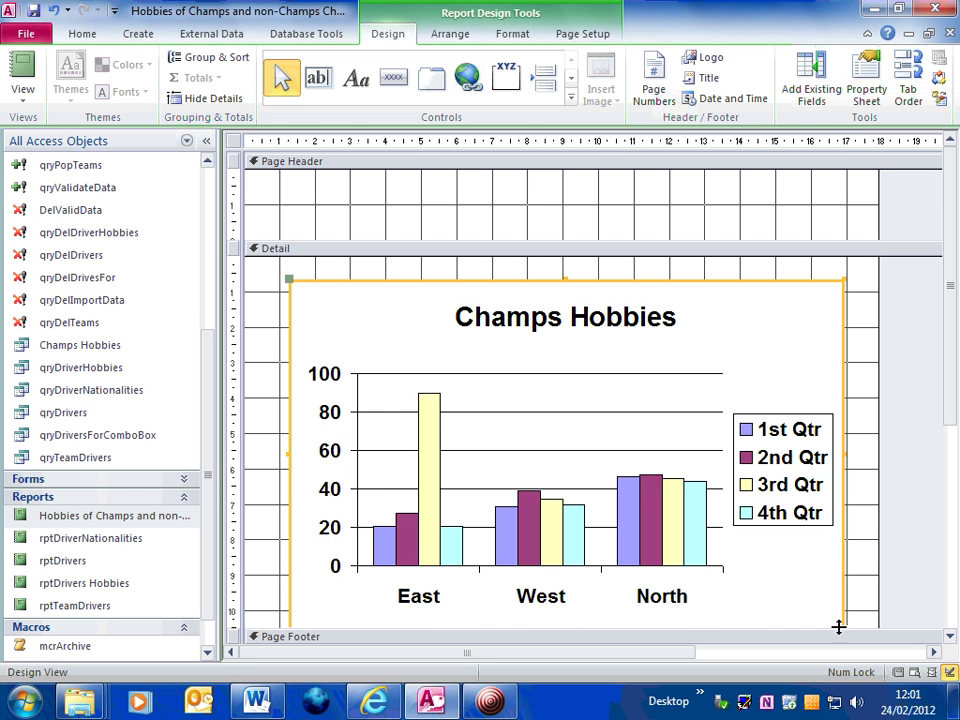
pyautogui.click(20, 70)
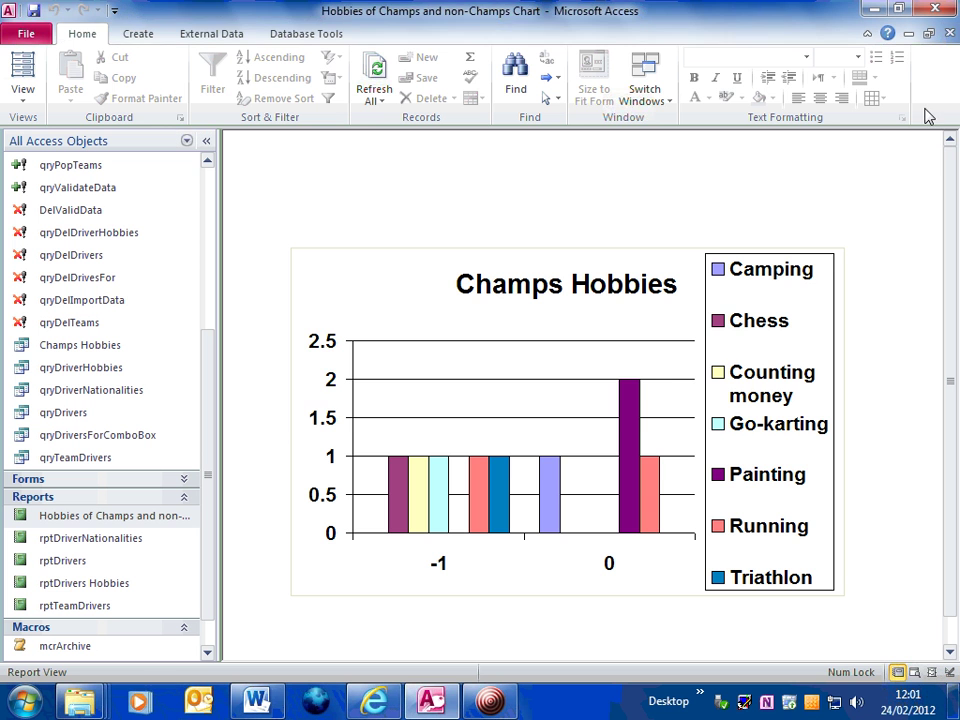
# Step: Close the report with its design changes saved, and reopen it to view the whole enlarged chart
pyautogui.click(951, 35)
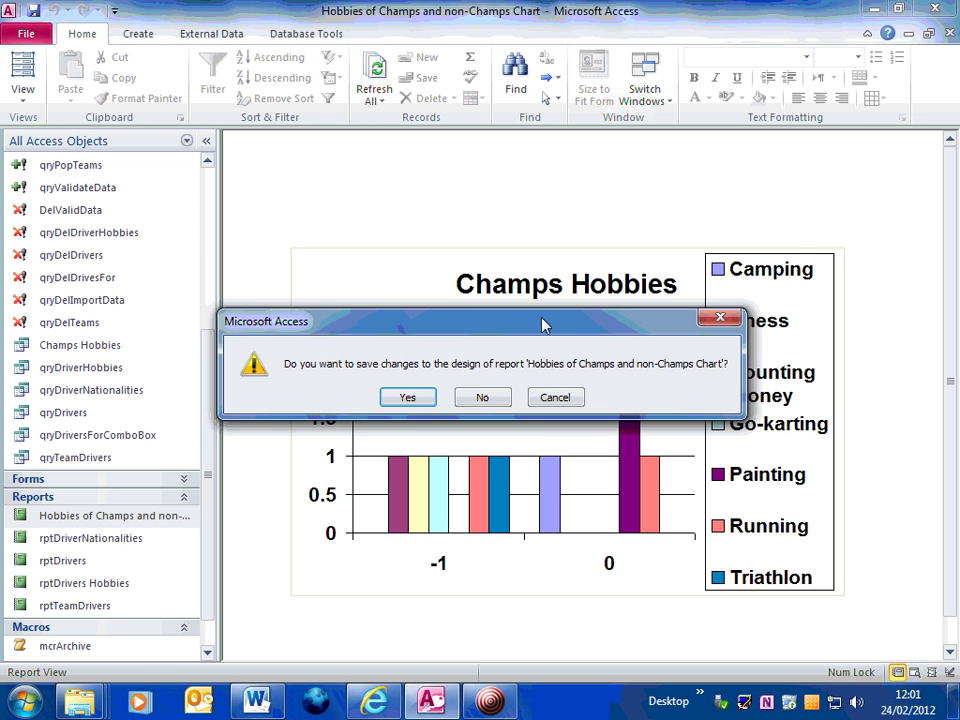
pyautogui.click(409, 400)
pyautogui.doubleClick(30, 518)
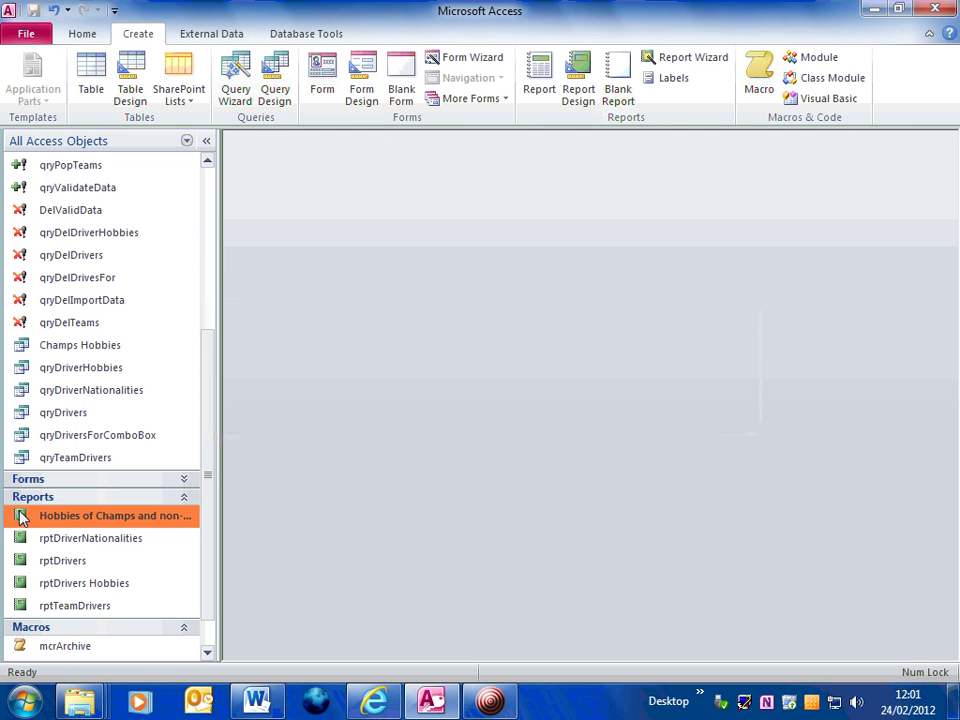
pyautogui.moveTo(895, 388); pyautogui.dragTo(900, 437)
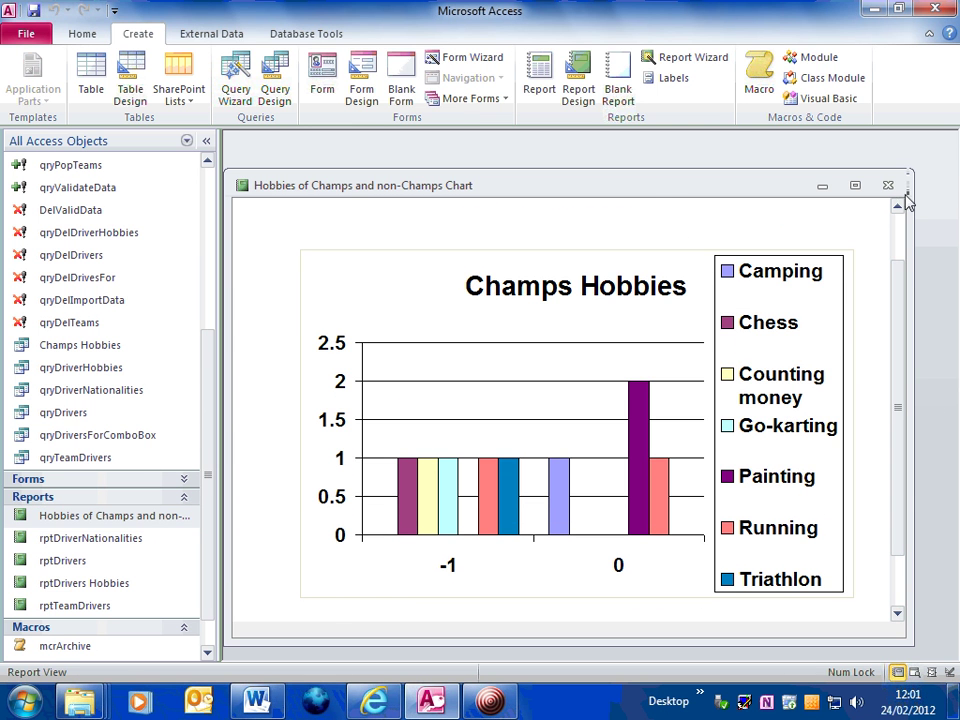